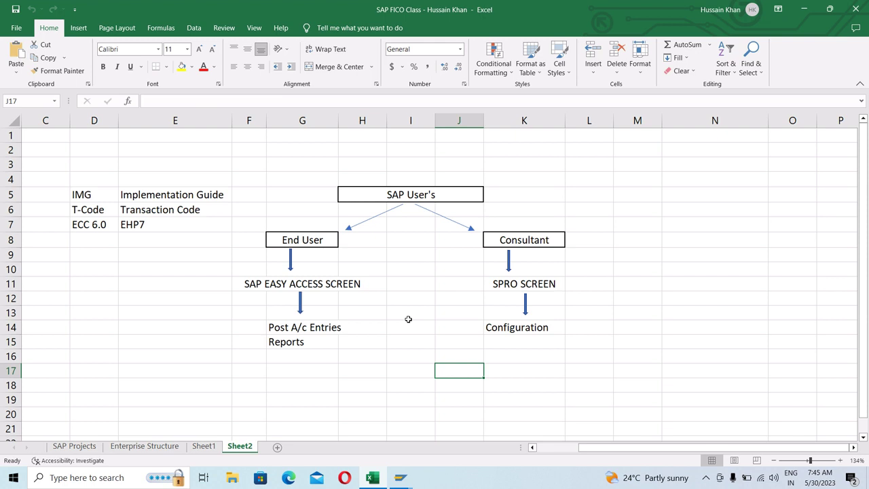
# Step: Switch to SAP Easy Access and expand Accounting, Financial Accounting, General Ledger and Posting to list the posting transactions
pyautogui.hotkey('alt', 'Tab')
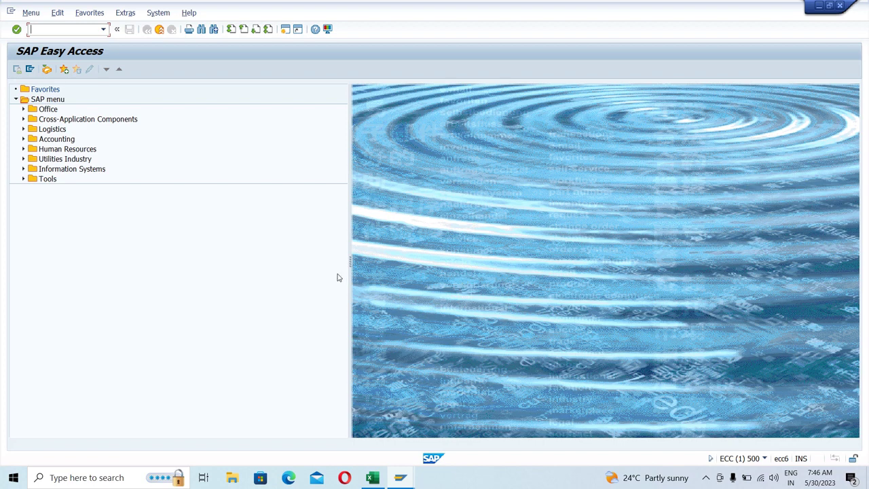
pyautogui.click(23, 139)
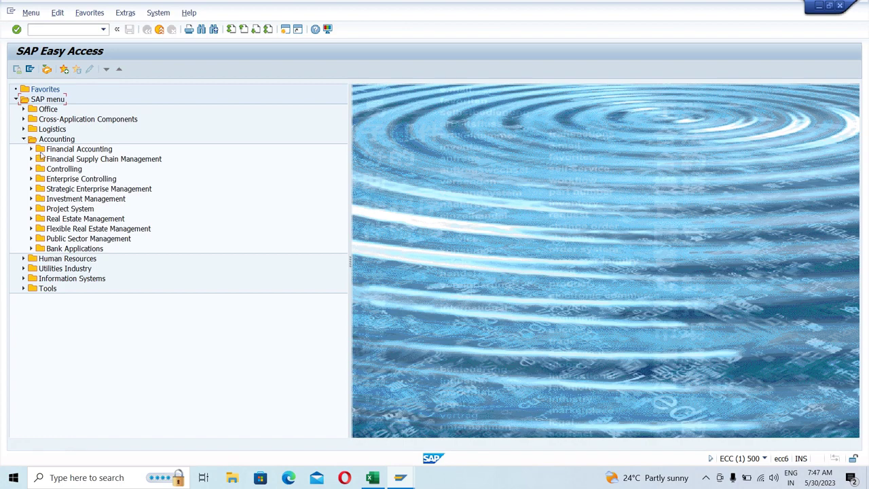
pyautogui.click(31, 149)
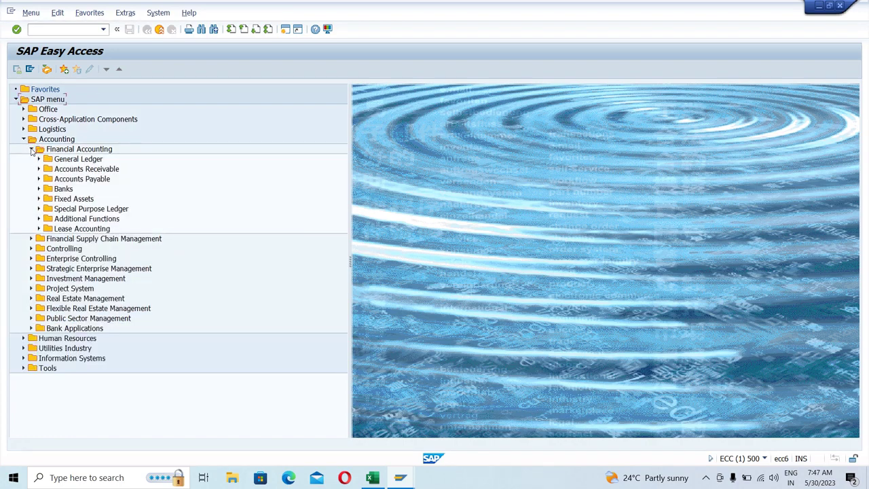
pyautogui.click(38, 160)
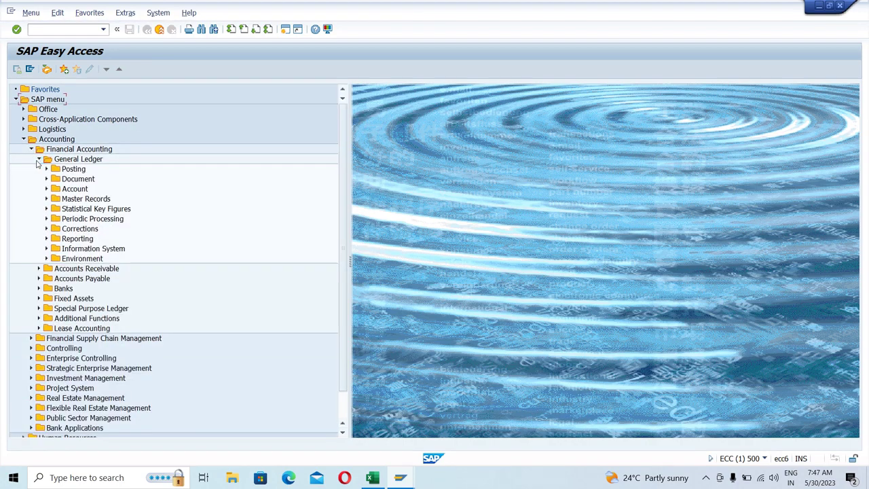
pyautogui.click(46, 169)
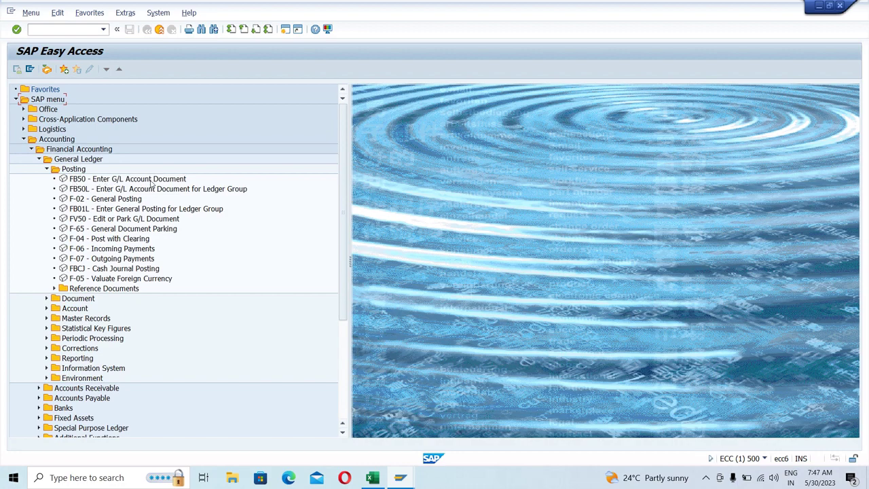
# Step: Open transaction FB50 - Enter G/L Account Document for company code 0313, SAFA enterprises, picked from the list of company codes
pyautogui.click(81, 179)
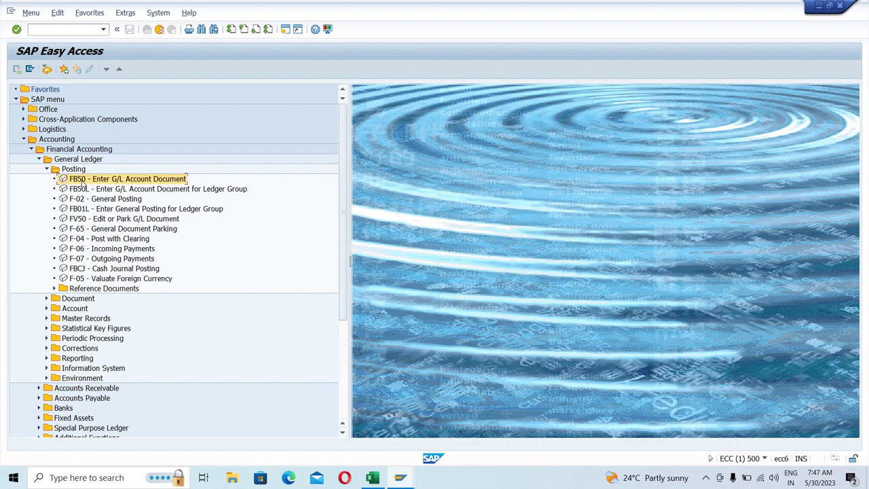
pyautogui.doubleClick(81, 179)
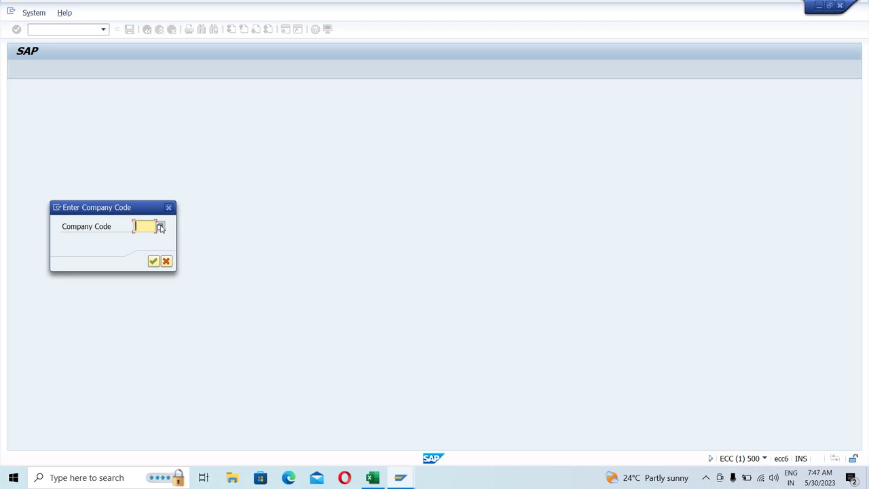
pyautogui.click(160, 227)
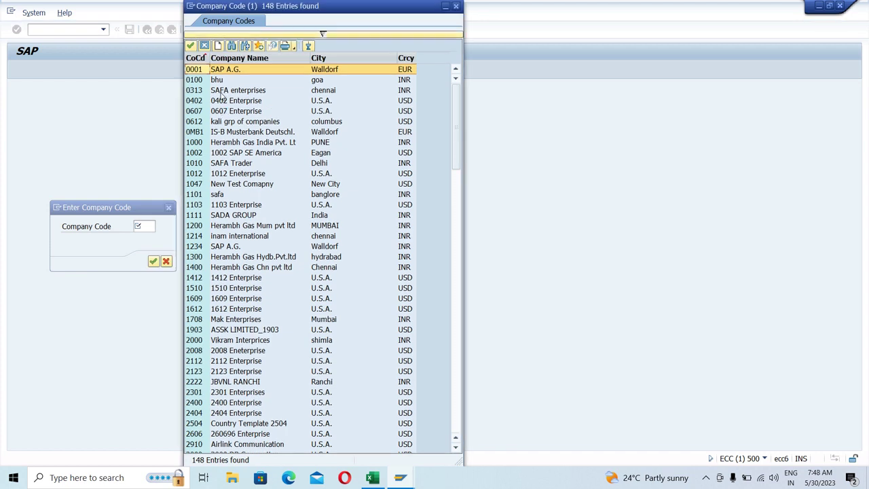
pyautogui.click(220, 90)
pyautogui.doubleClick(220, 90)
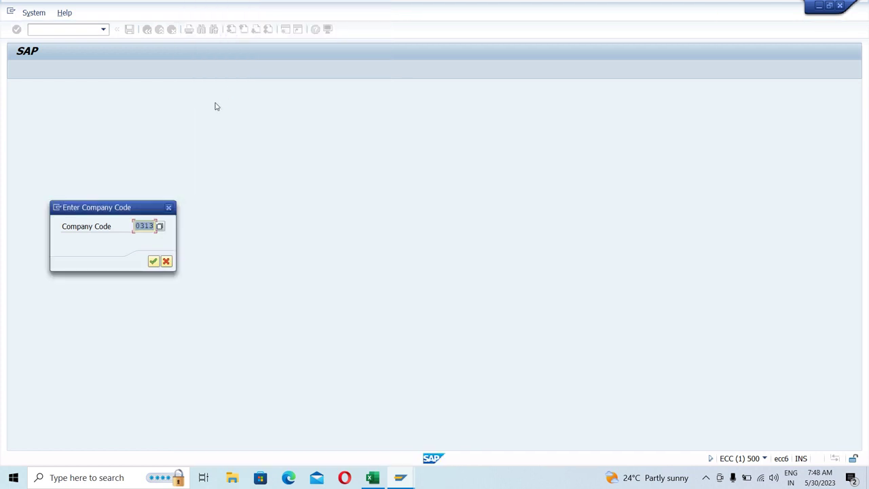
pyautogui.click(154, 262)
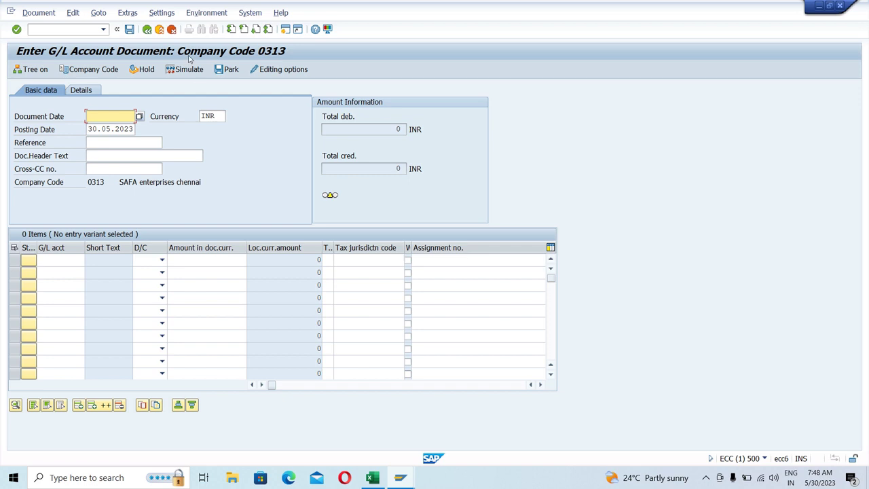
# Step: Exit the G/L account document entry without saving and return to SAP Easy Access
pyautogui.click(148, 30)
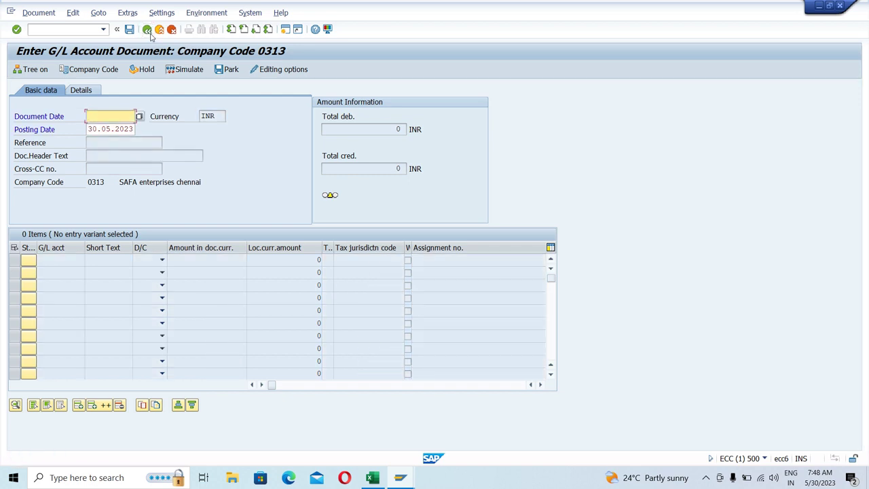
pyautogui.click(163, 32)
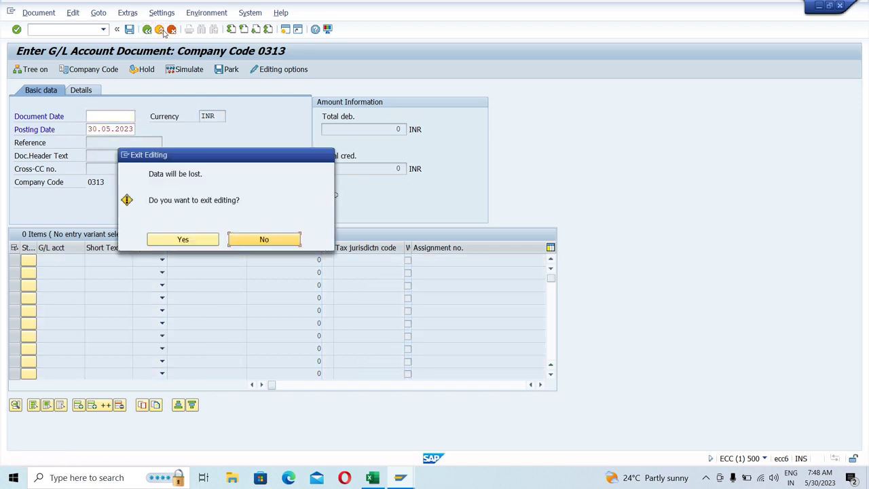
pyautogui.click(184, 239)
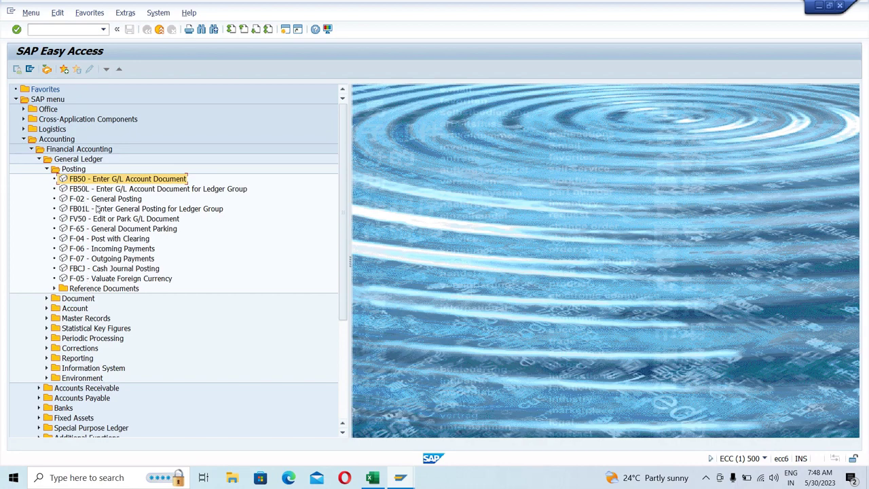
# Step: Open F-06 - Incoming Payments from the Posting folder to view its header data, and exit without saving
pyautogui.doubleClick(79, 250)
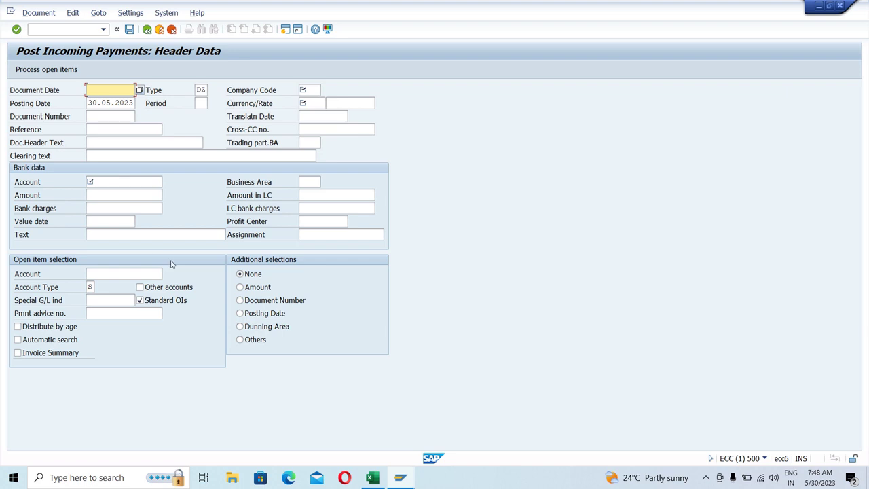
pyautogui.click(147, 31)
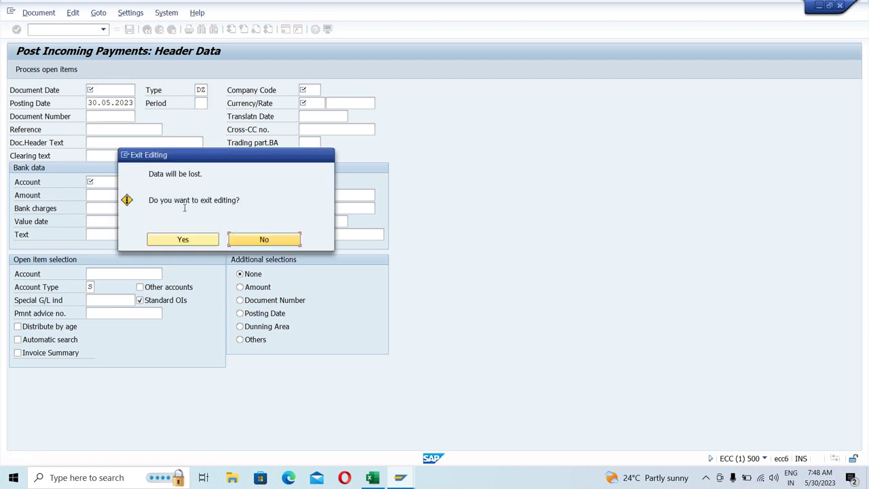
pyautogui.click(192, 241)
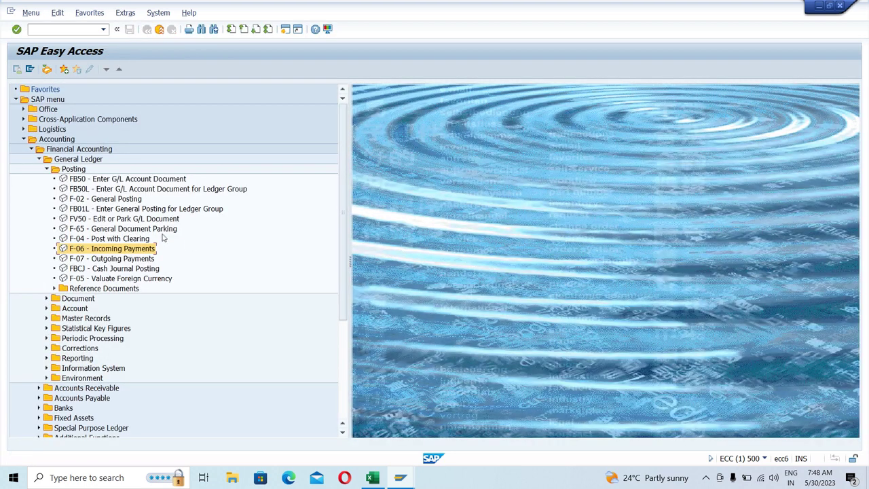
# Step: Open F-07 - Outgoing Payments from the Posting folder to view its header data, and exit without saving
pyautogui.doubleClick(71, 259)
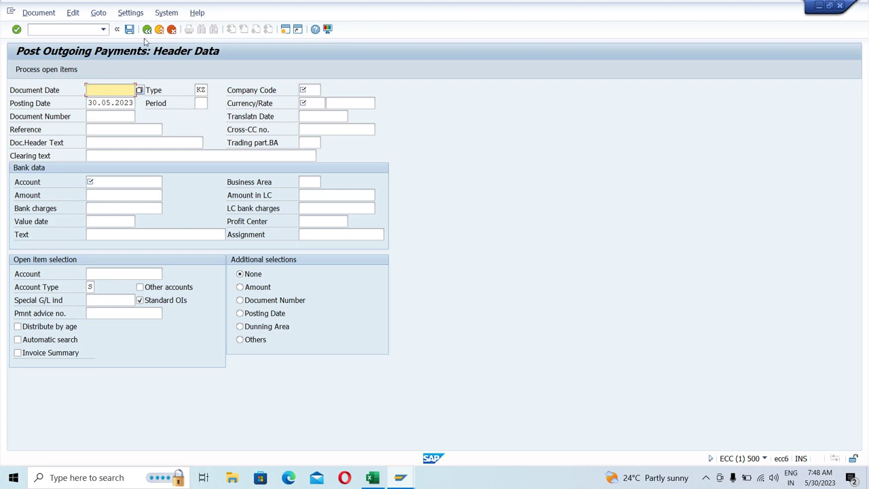
pyautogui.click(147, 29)
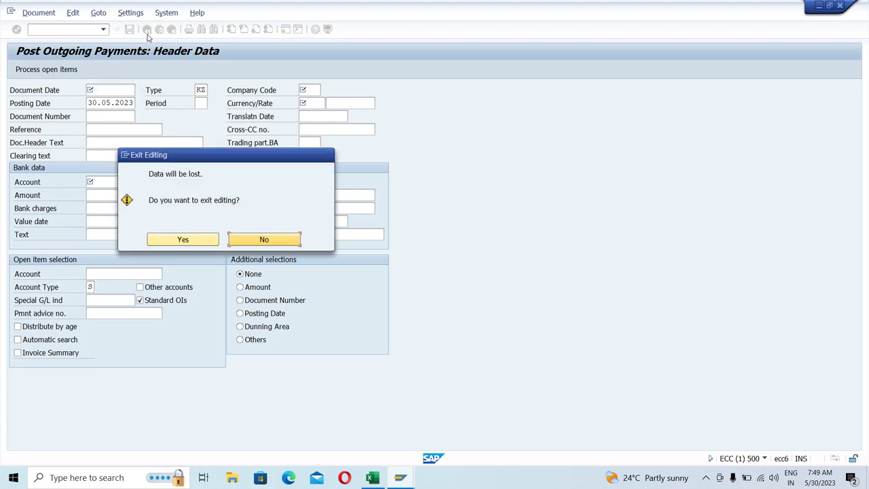
pyautogui.click(183, 242)
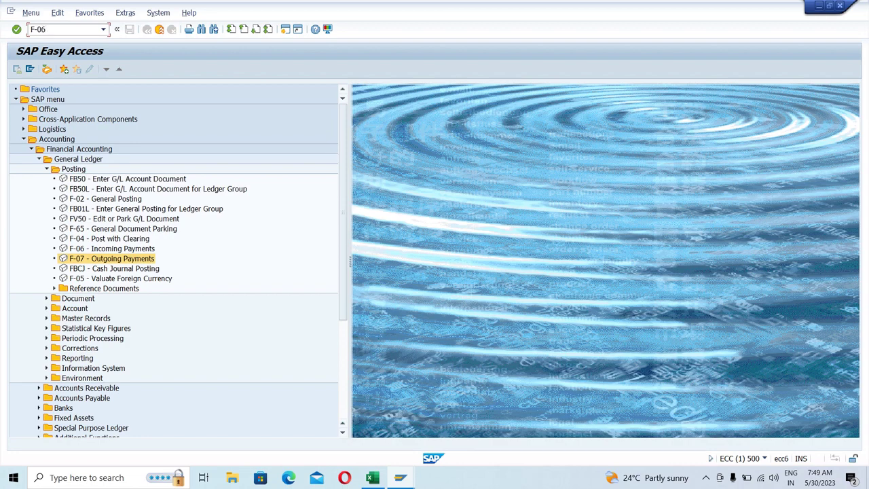
# Step: Run transaction code F-06 directly to view the incoming payments screen, and exit without saving
pyautogui.press('Return')
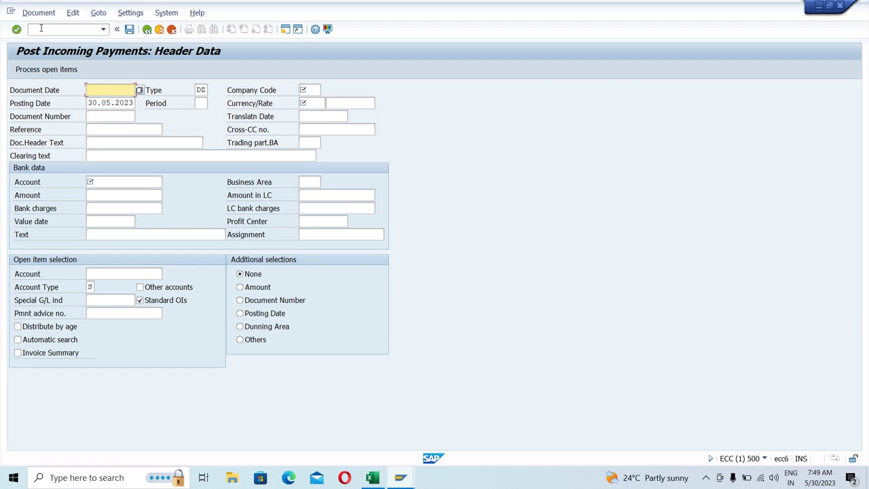
pyautogui.click(148, 30)
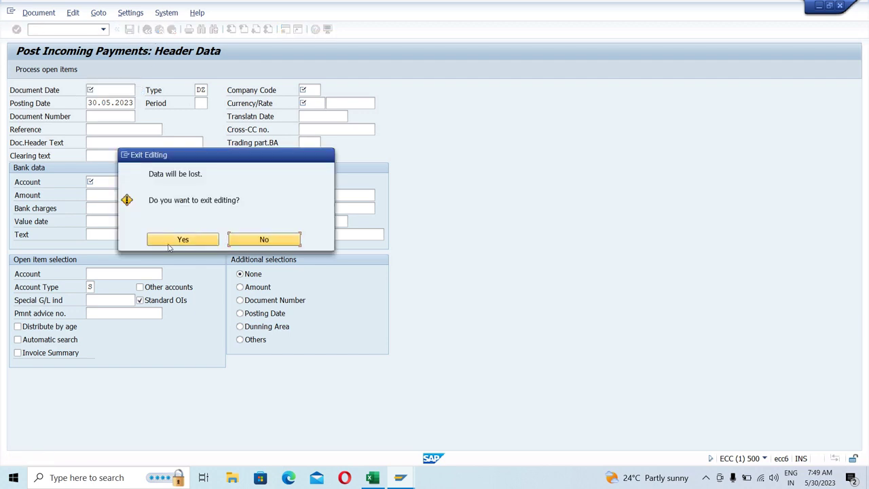
pyautogui.click(173, 242)
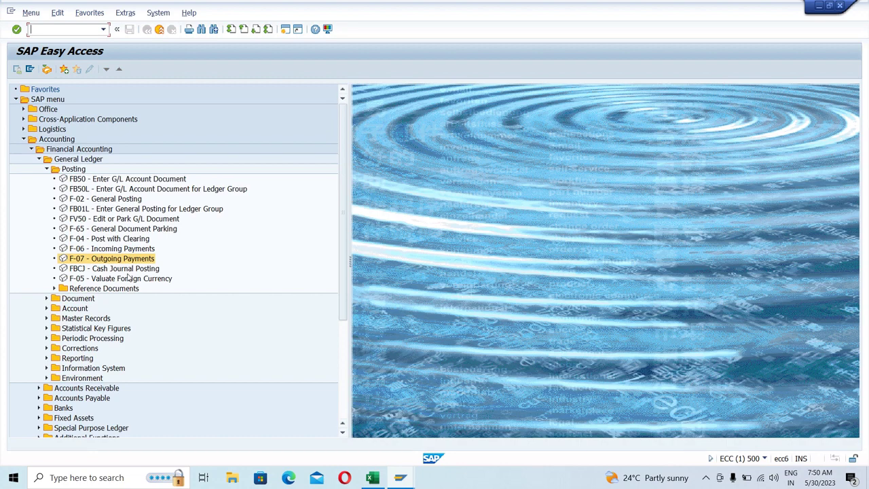
# Step: View the transactions in General Ledger's Document folder and its Parked Documents subfolder, and collapse both folders
pyautogui.click(46, 298)
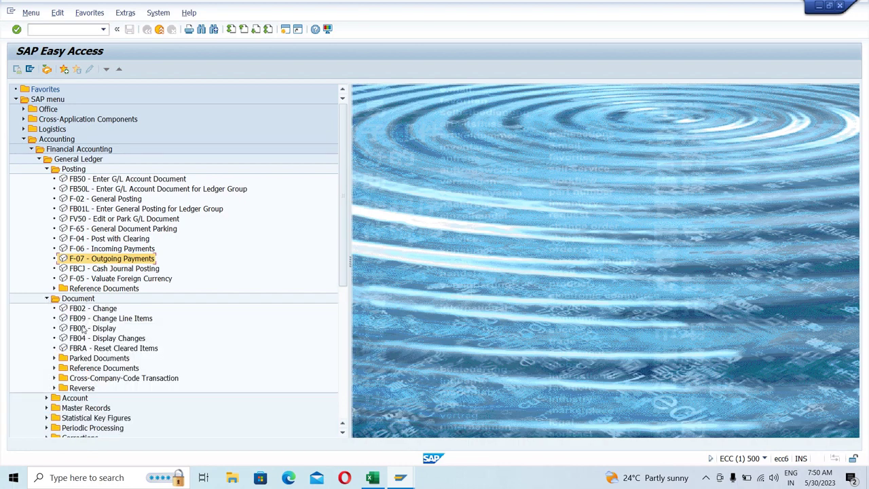
pyautogui.click(54, 358)
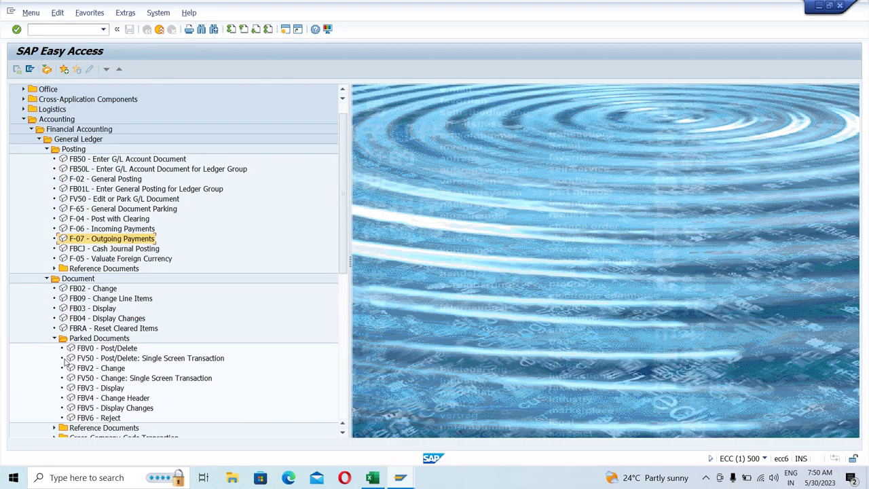
pyautogui.click(54, 338)
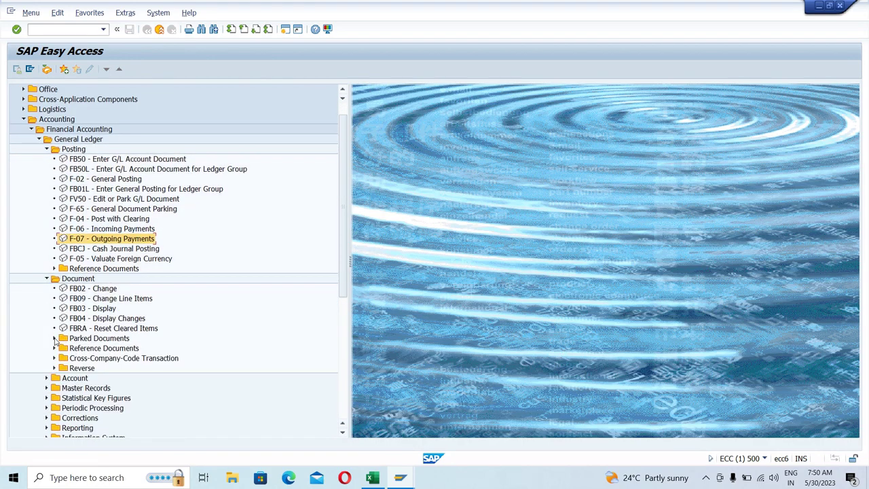
pyautogui.click(46, 279)
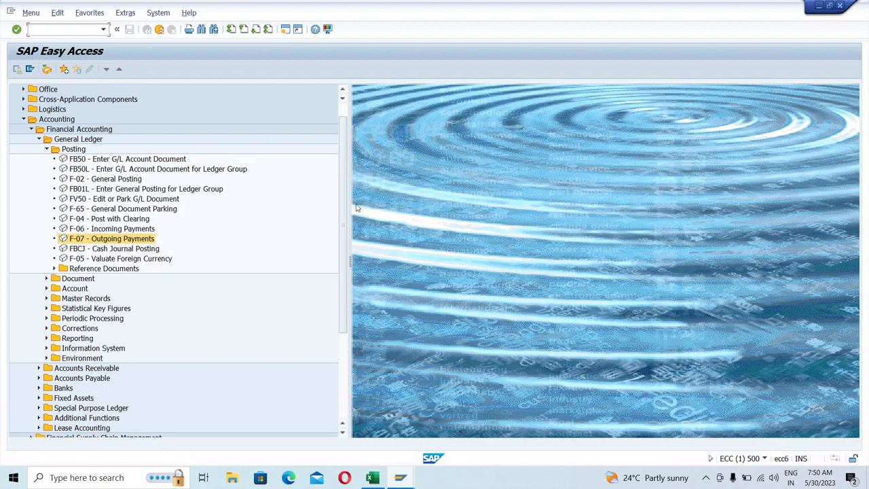
# Step: Close and reopen the Accounting folder, and collapse the Posting and General Ledger folders inside it
pyautogui.moveTo(346, 215); pyautogui.dragTo(346, 203)
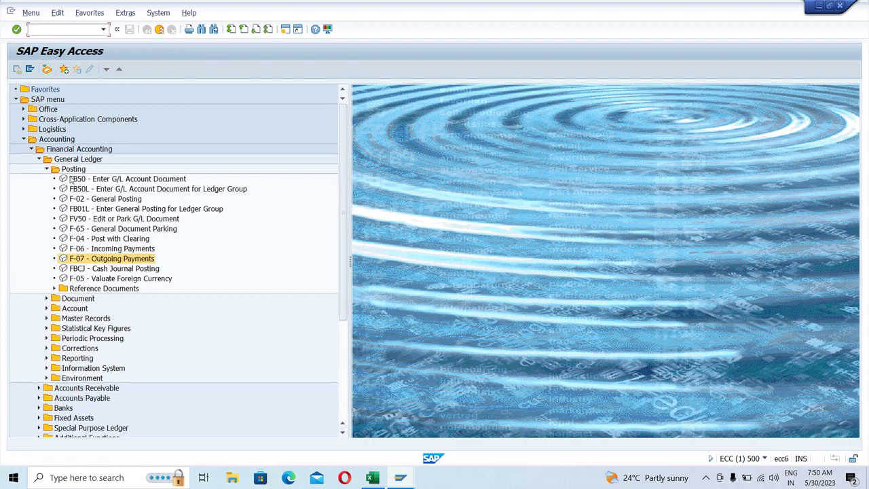
pyautogui.click(24, 140)
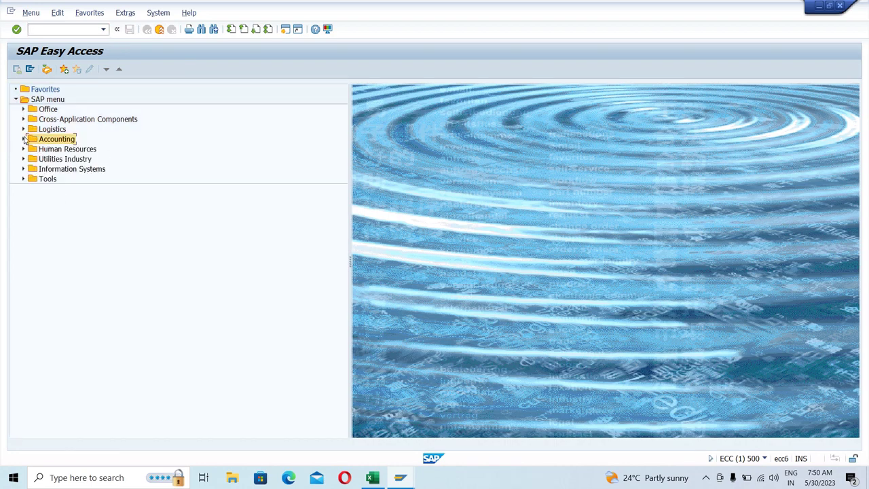
pyautogui.click(24, 139)
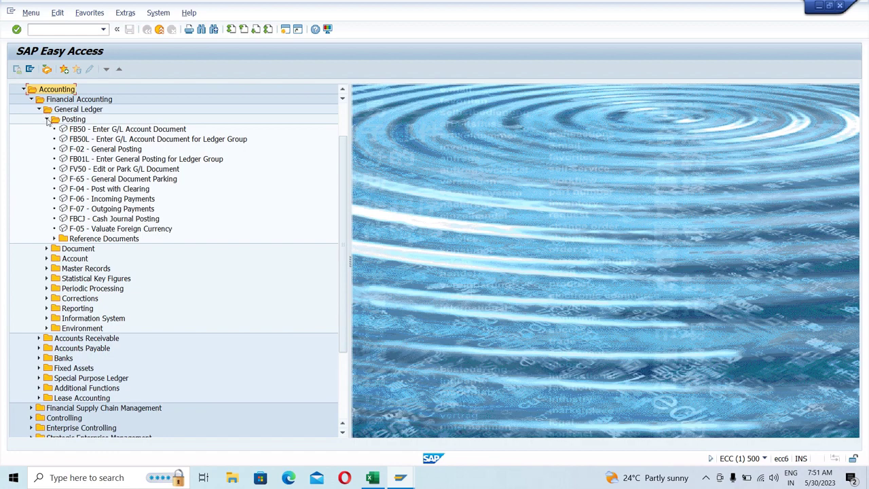
pyautogui.click(46, 119)
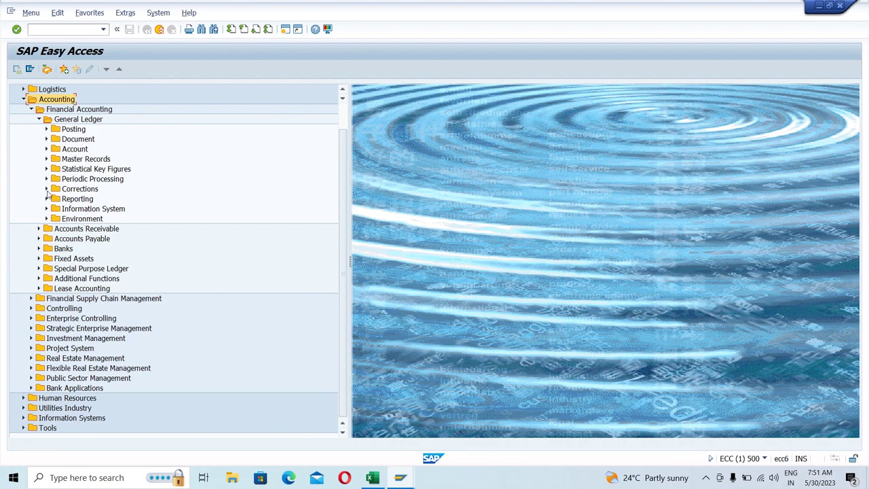
pyautogui.click(39, 120)
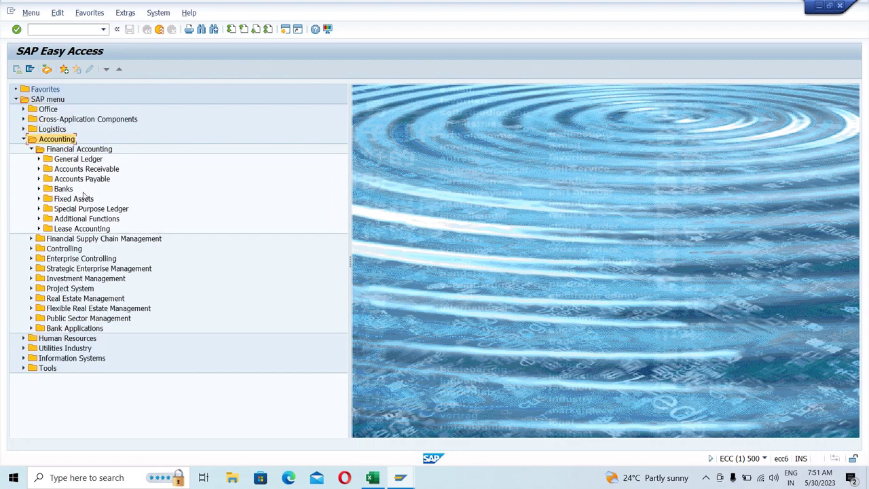
# Step: Expand Banks and Incomings under Financial Accounting, view the Bank Statement transactions, and collapse the Bank Statement folder
pyautogui.click(39, 189)
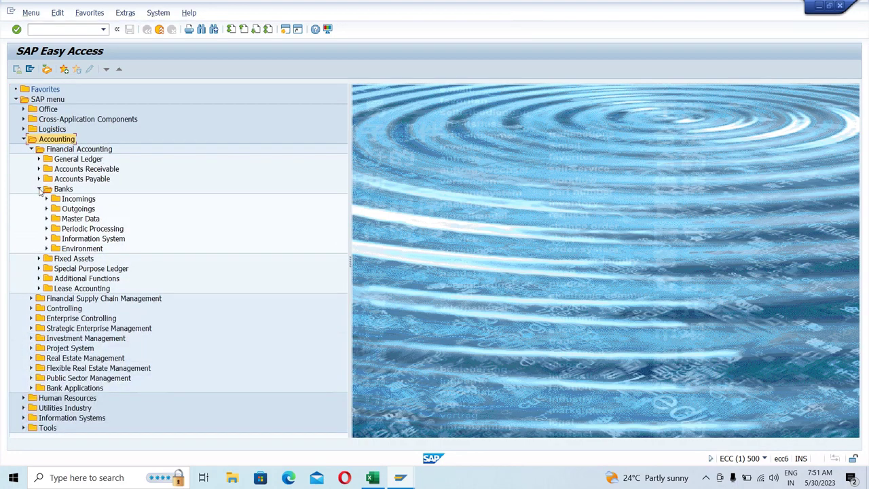
pyautogui.click(46, 199)
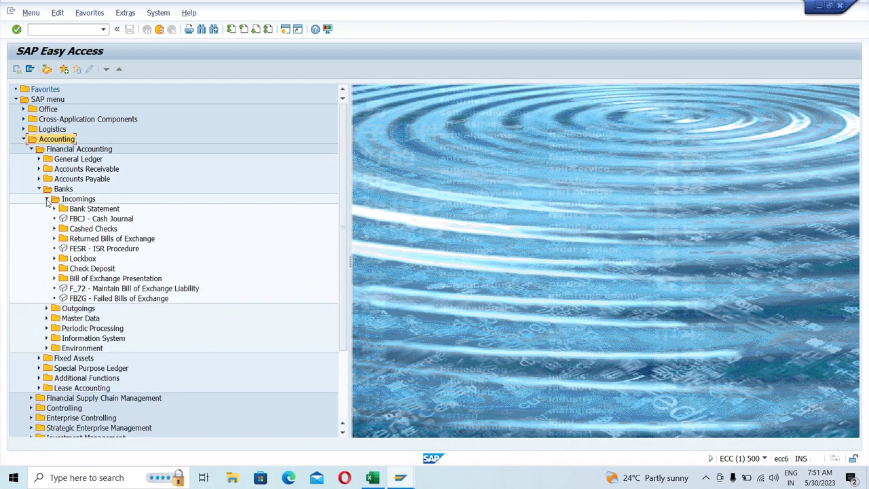
pyautogui.click(55, 209)
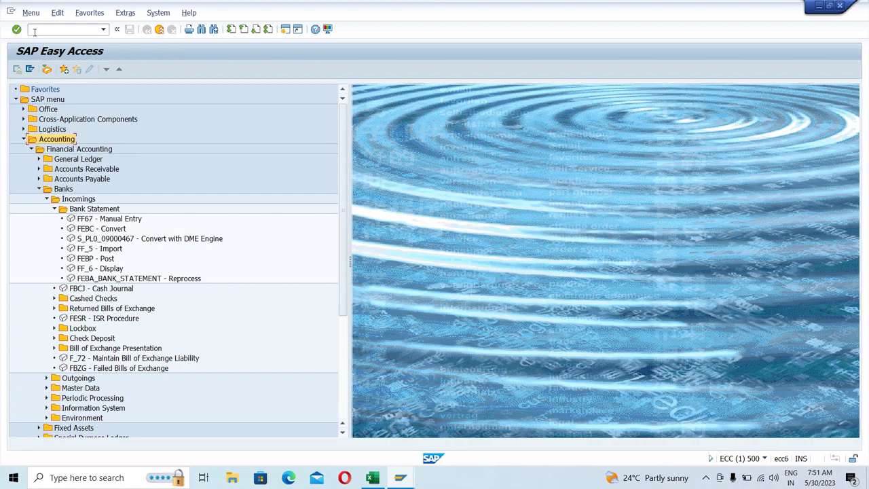
pyautogui.click(54, 208)
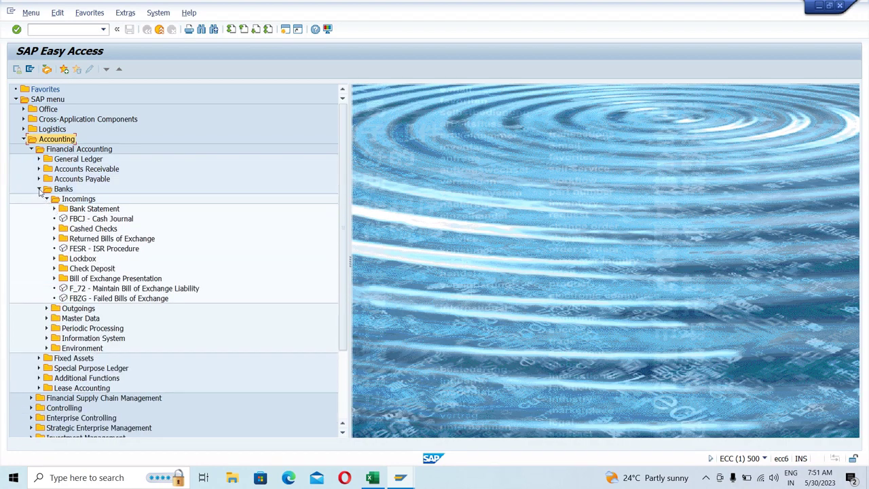
# Step: Collapse Banks, view the subfolders of Accounts Receivable and General Ledger, and collapse both folders
pyautogui.click(39, 190)
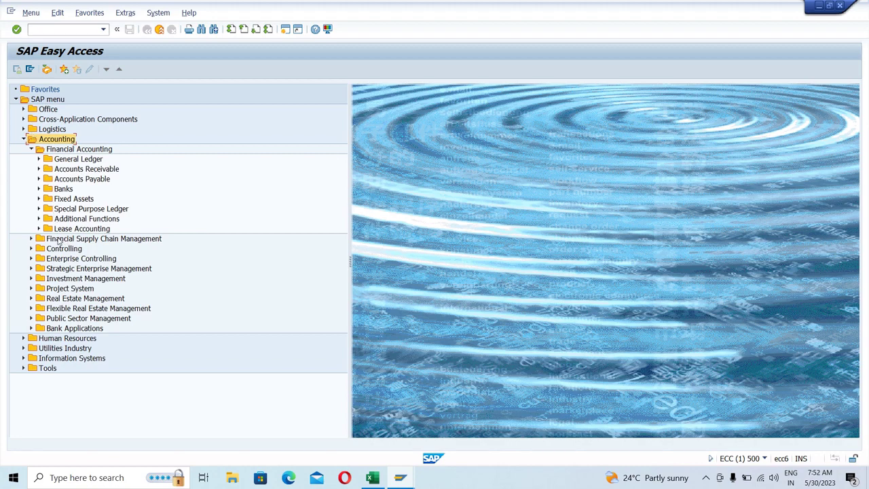
pyautogui.click(38, 169)
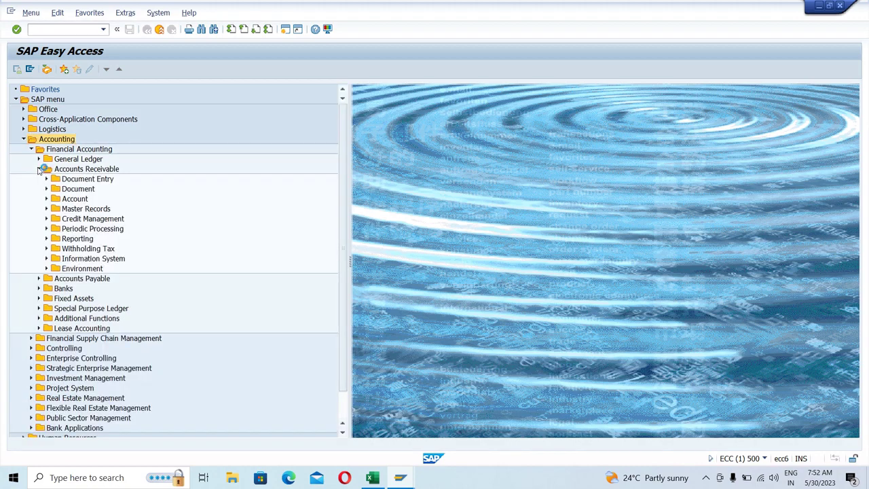
pyautogui.click(38, 160)
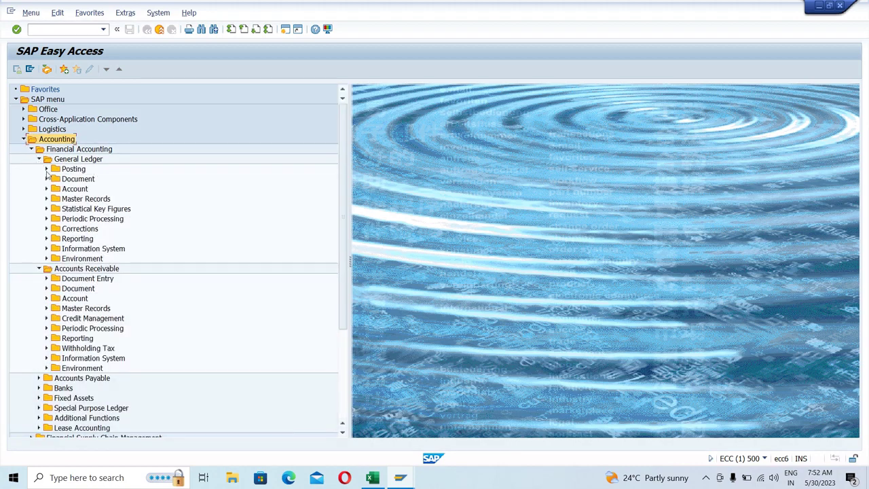
pyautogui.click(39, 268)
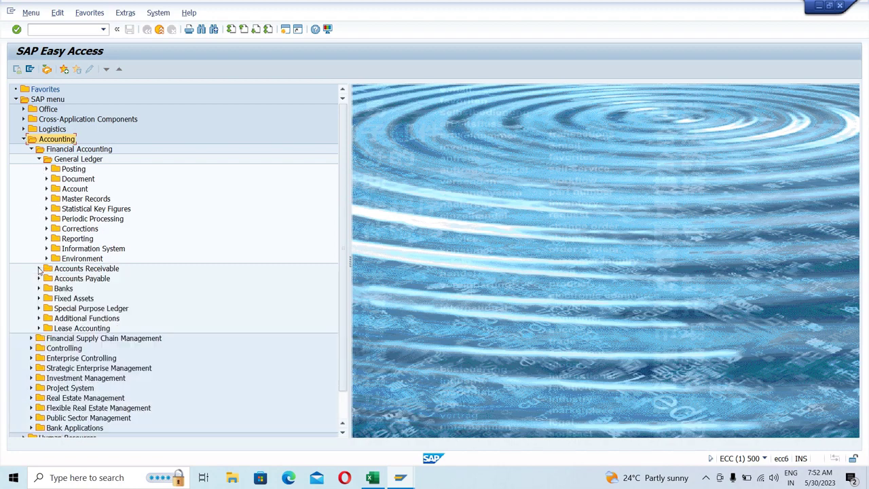
pyautogui.click(39, 159)
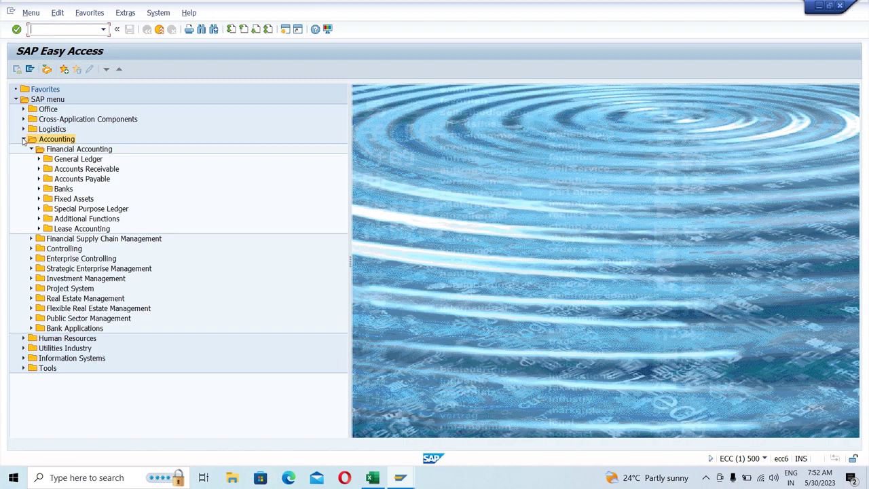
# Step: Add FB50 - Enter G/L Account Document from General Ledger's Posting folder to the favorites
pyautogui.click(39, 159)
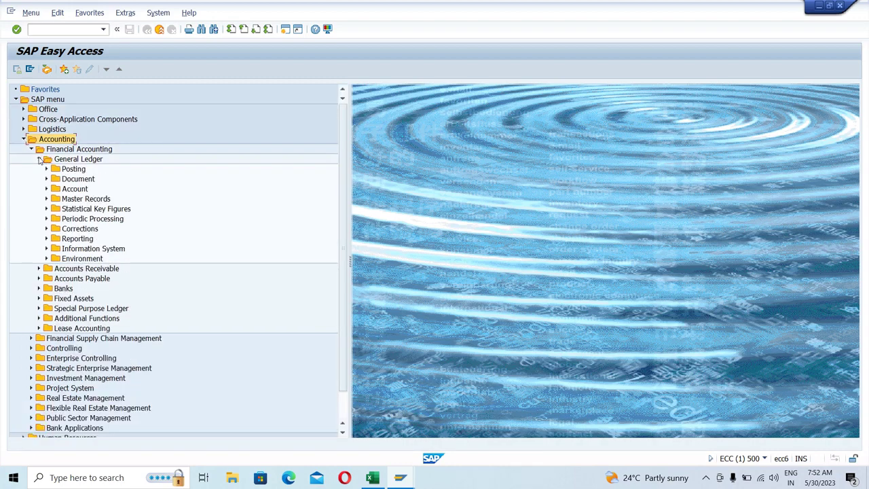
pyautogui.click(46, 169)
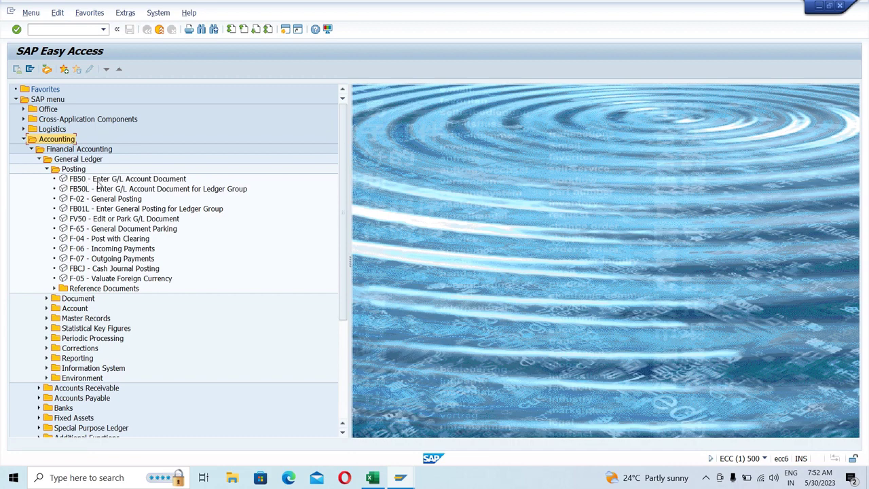
pyautogui.click(99, 179)
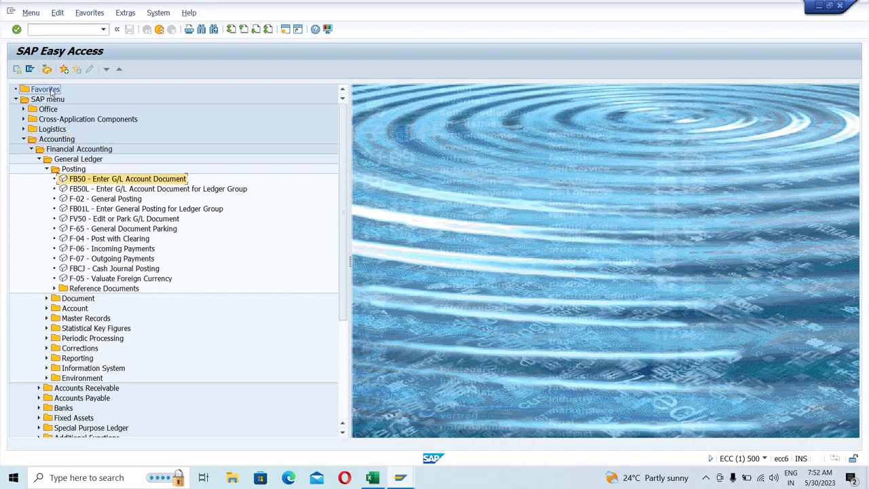
pyautogui.moveTo(51, 91); pyautogui.dragTo(51, 91)
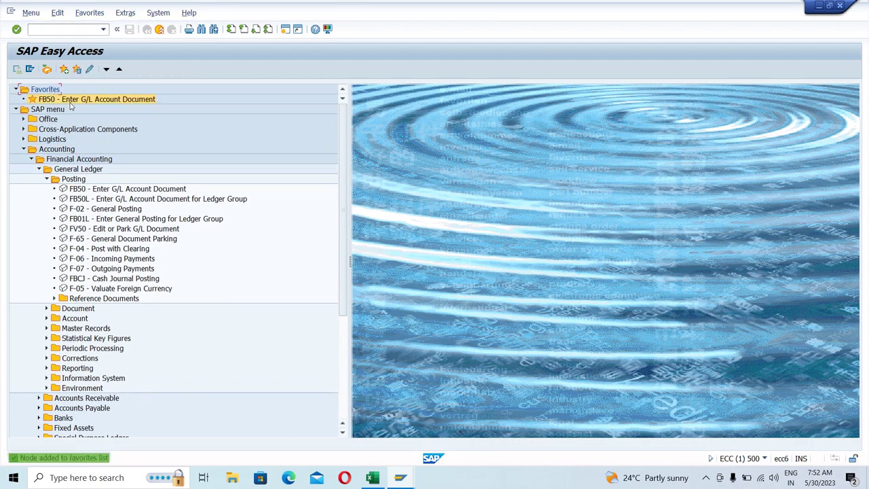
# Step: Add F-04 - Post with Clearing and F-07 - Outgoing Payments from the Posting folder to the favorites
pyautogui.click(85, 250)
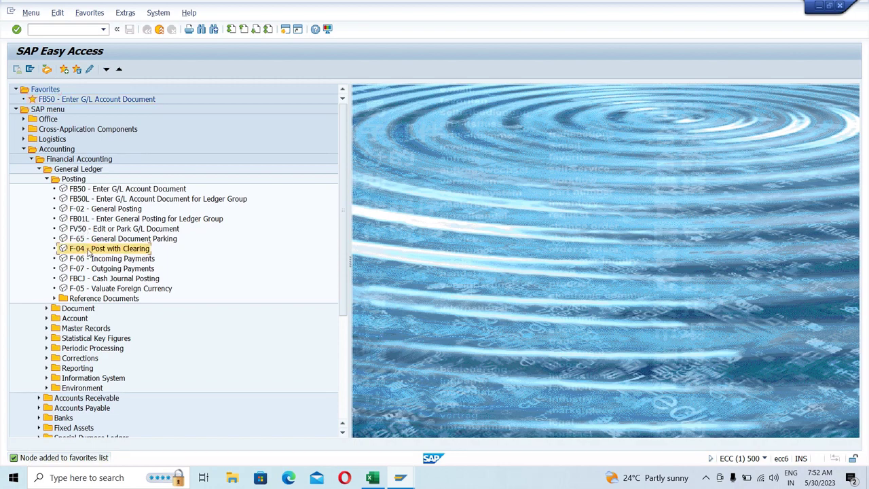
pyautogui.moveTo(88, 253); pyautogui.dragTo(49, 97)
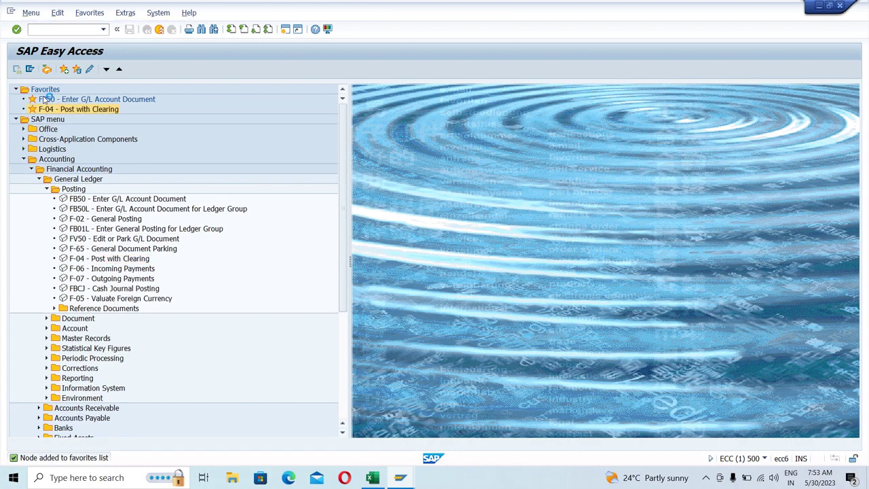
pyautogui.click(94, 279)
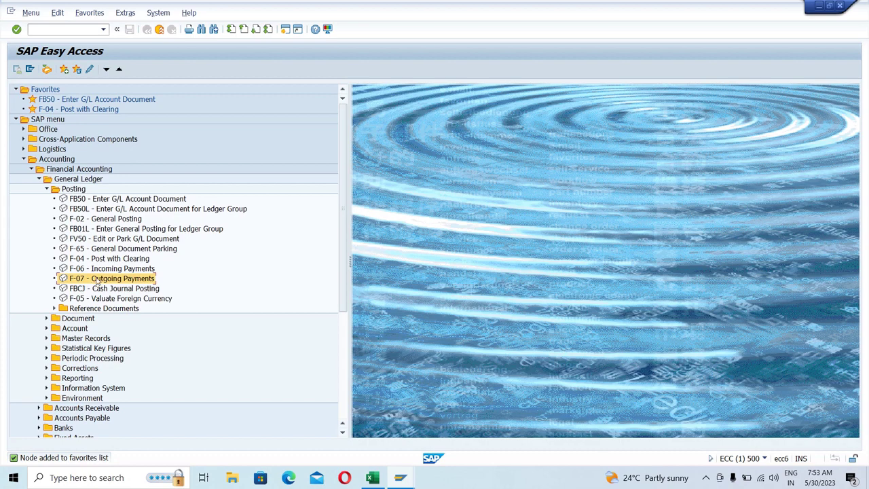
pyautogui.moveTo(96, 281); pyautogui.dragTo(54, 116)
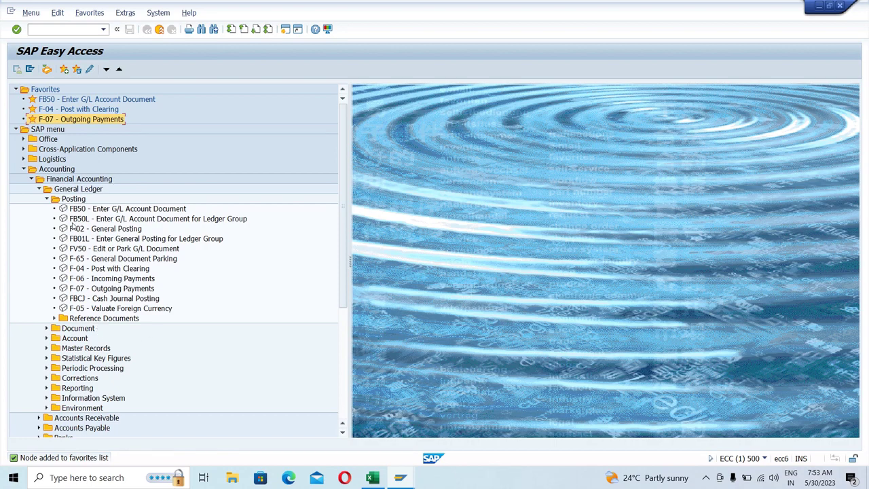
# Step: Collapse Posting and add FAGLB03 - Display Balances (New) from General Ledger's Account folder to the favorites, above F-07
pyautogui.click(46, 199)
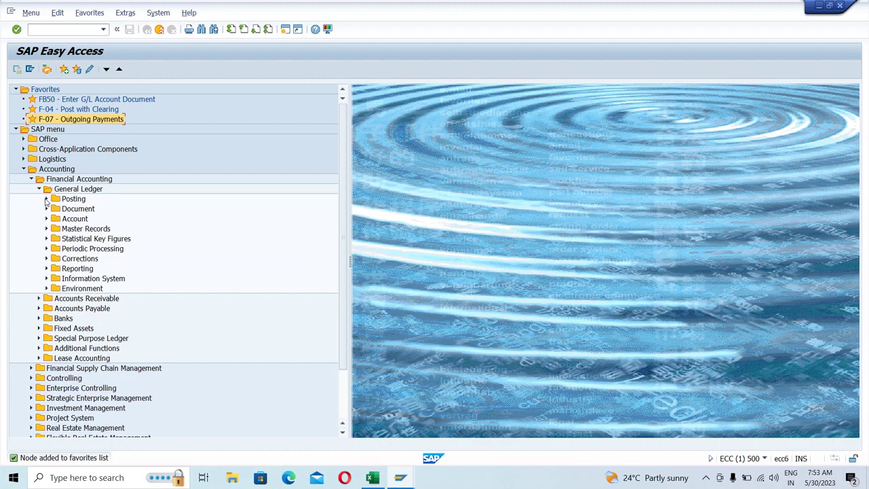
pyautogui.click(47, 219)
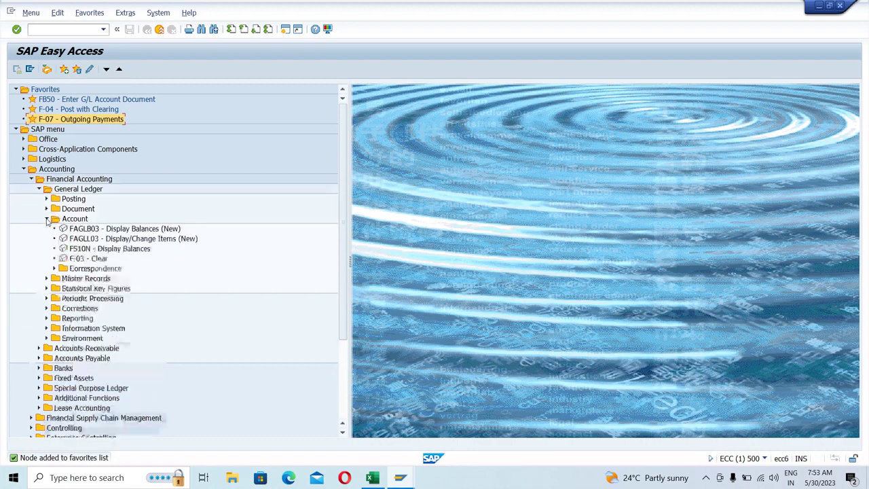
pyautogui.click(93, 231)
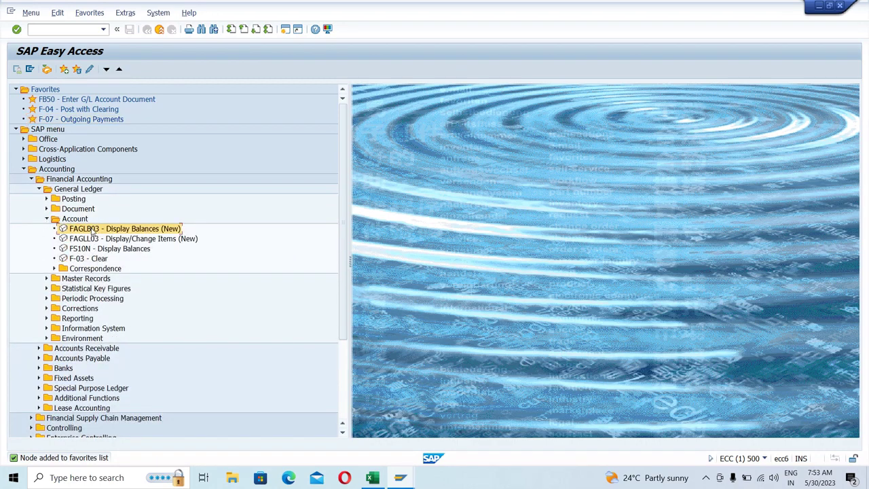
pyautogui.moveTo(93, 230); pyautogui.dragTo(71, 115)
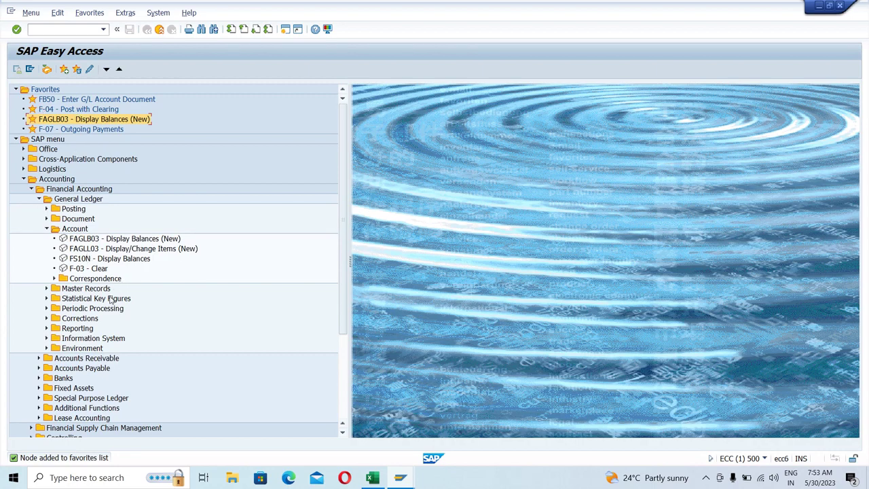
# Step: Collapse Account and add FS00 - Centrally from Master Records > G/L Accounts > Individual Processing to the end of the favorites
pyautogui.click(47, 289)
pyautogui.click(47, 229)
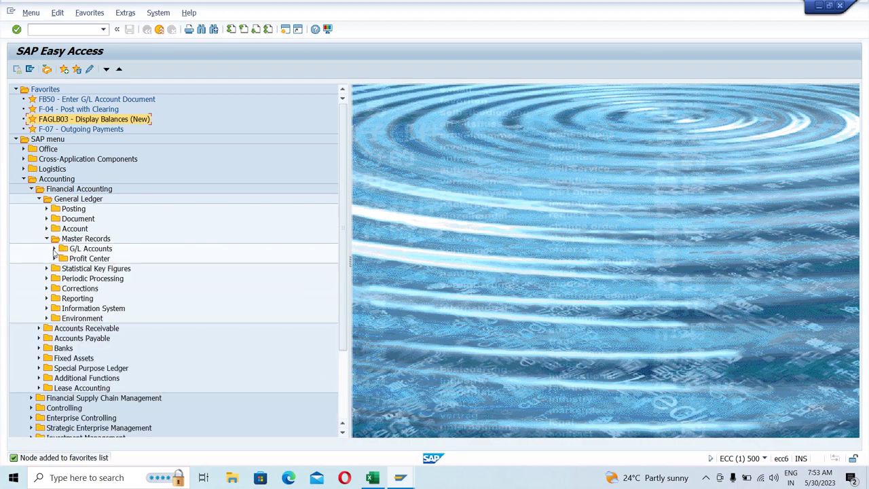
pyautogui.click(55, 249)
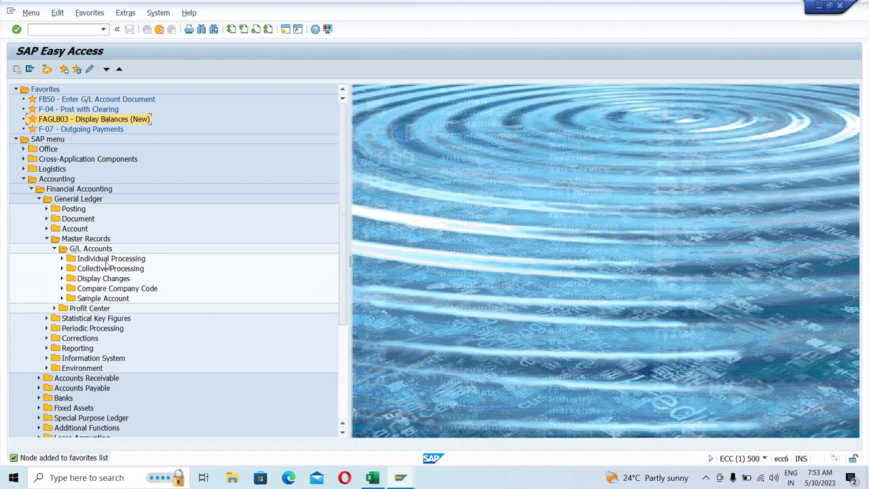
pyautogui.click(61, 259)
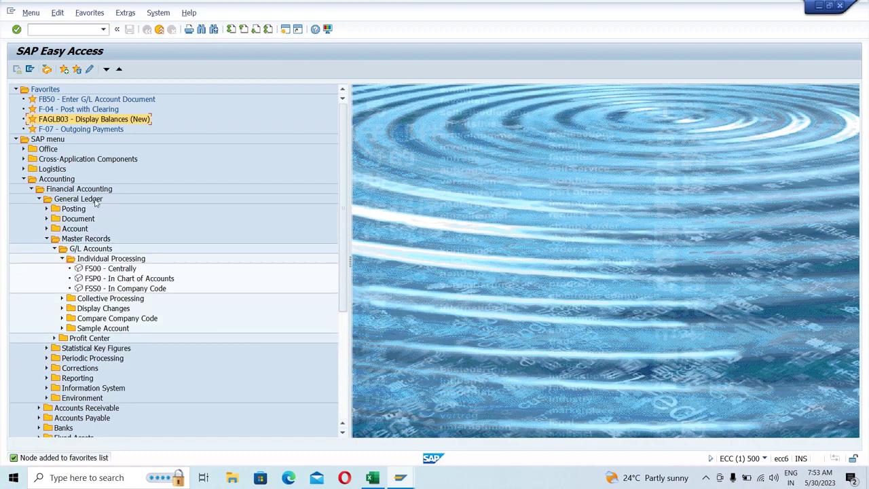
pyautogui.click(102, 270)
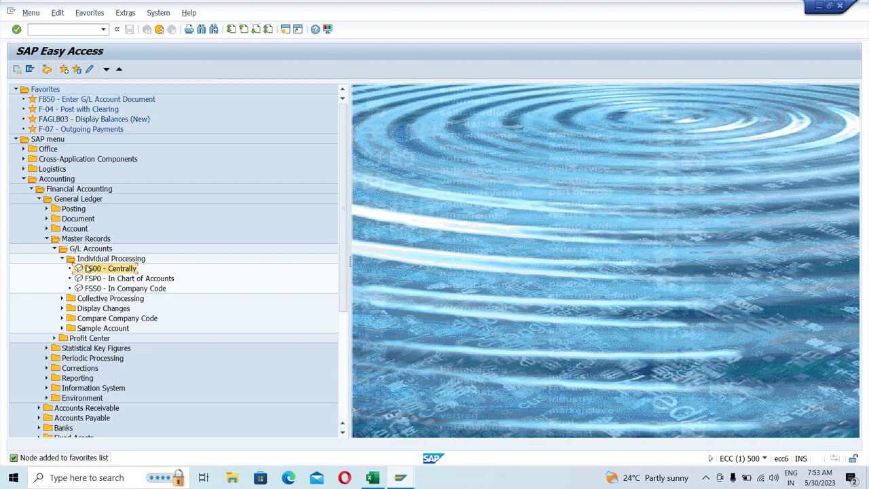
pyautogui.moveTo(87, 268); pyautogui.dragTo(63, 135)
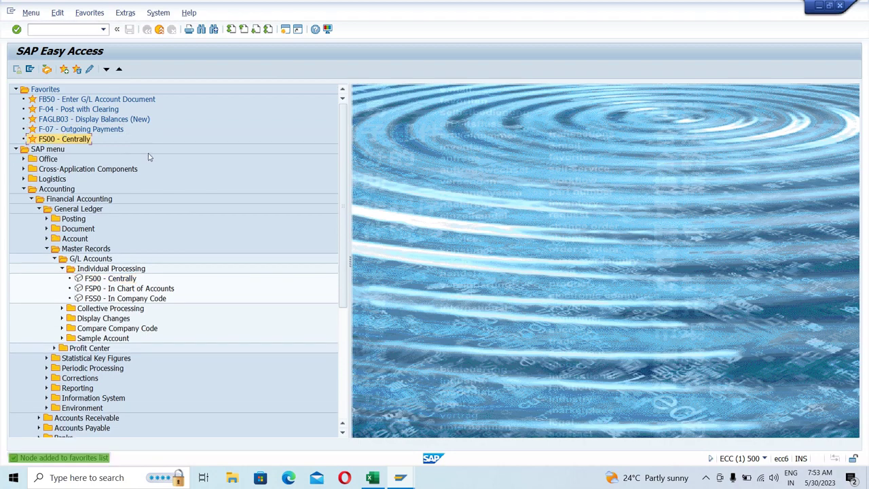
# Step: Collapse the Individual Processing, Master Records and General Ledger folders
pyautogui.click(61, 269)
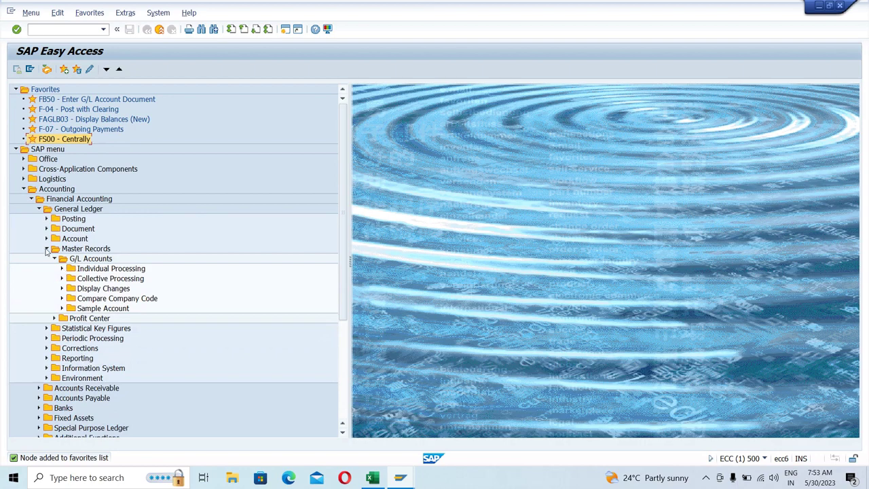
pyautogui.click(46, 248)
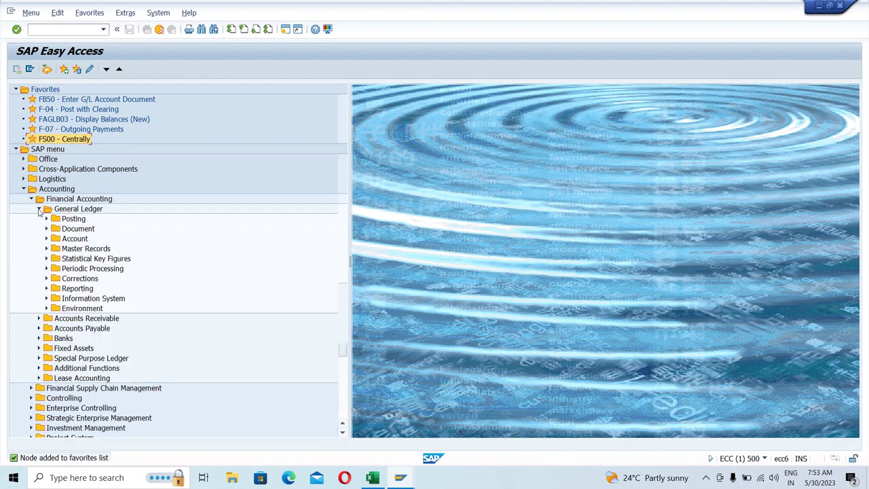
pyautogui.click(39, 209)
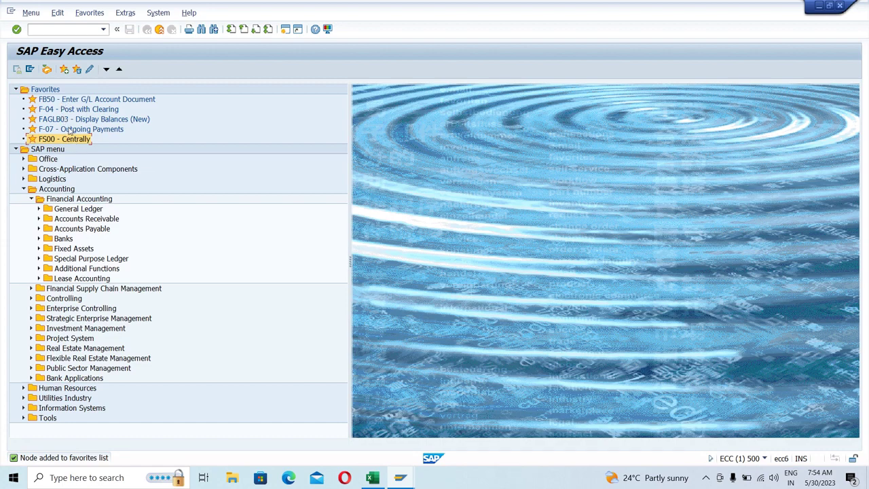
# Step: Open F-07 - Outgoing Payments from the favorites to view its screen, and exit without saving
pyautogui.doubleClick(47, 129)
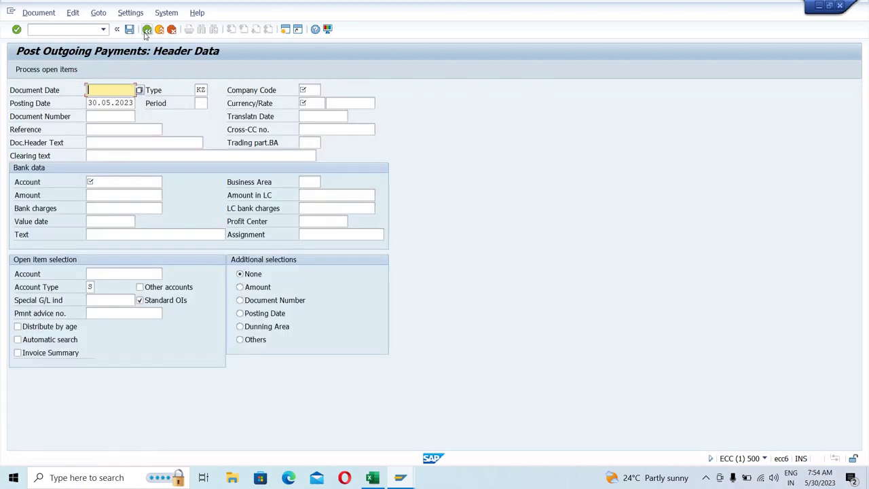
pyautogui.click(146, 30)
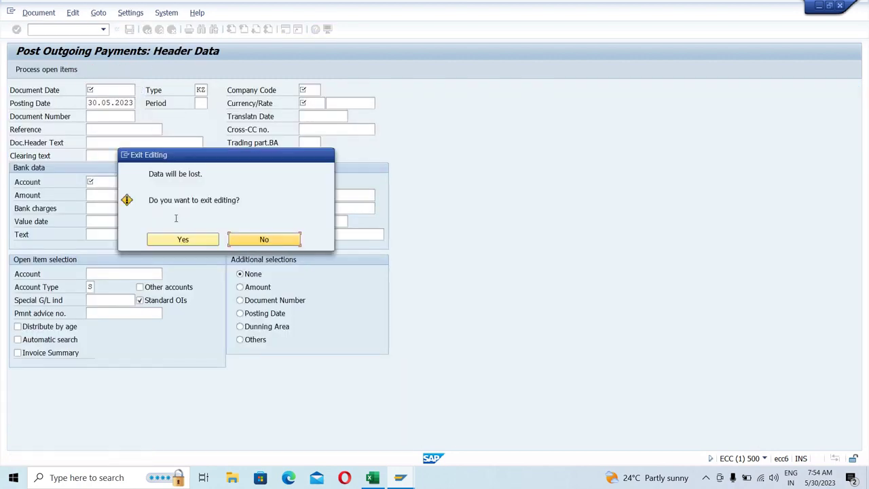
pyautogui.click(181, 240)
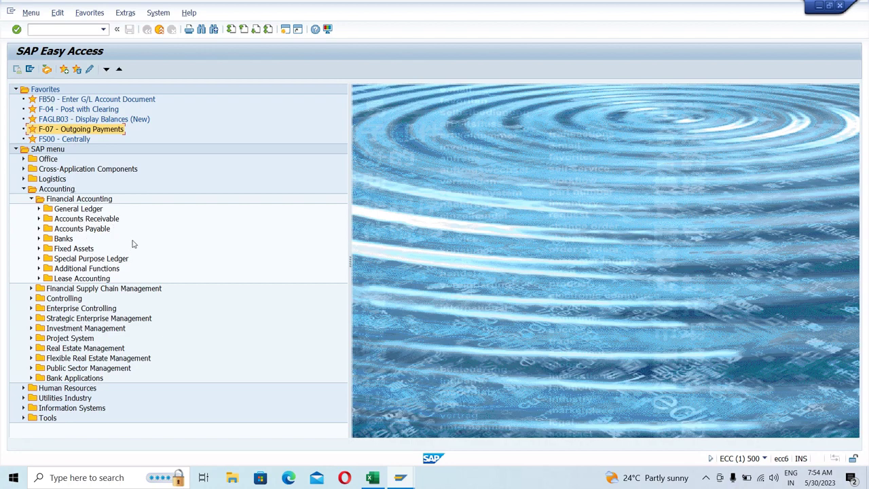
# Step: Insert transaction FB60 into the favorites by entering its transaction code manually
pyautogui.click(92, 15)
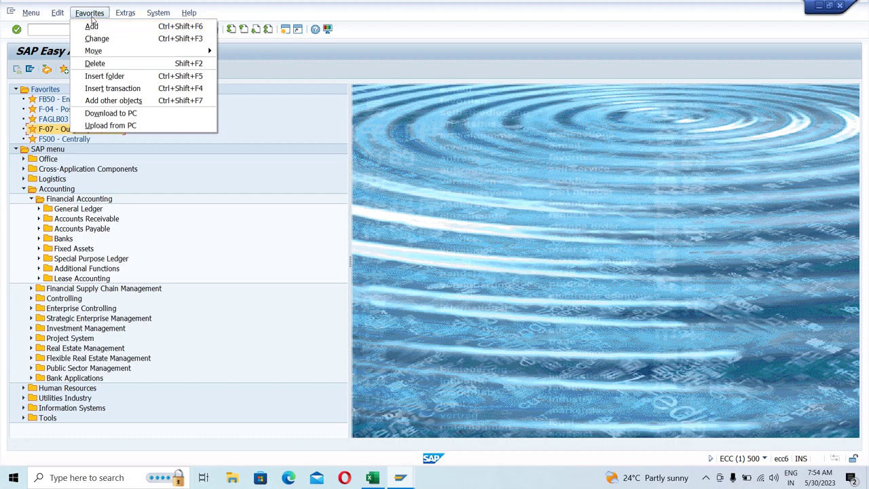
pyautogui.click(92, 27)
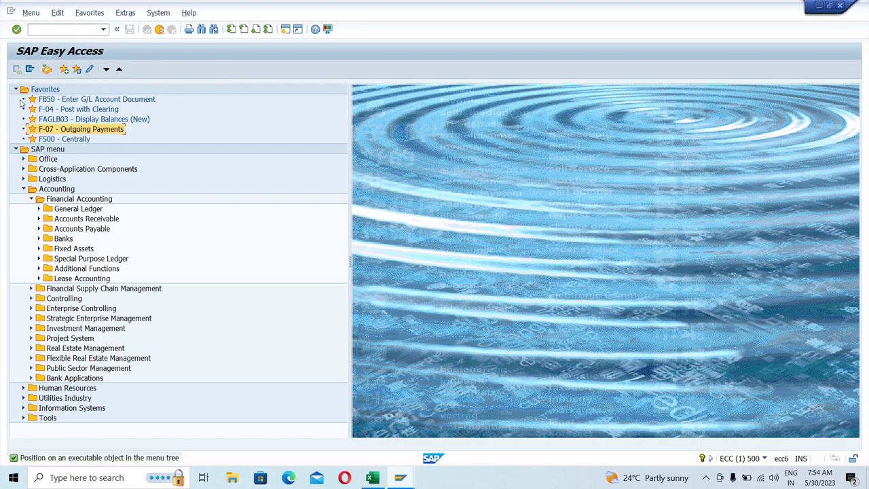
pyautogui.click(86, 12)
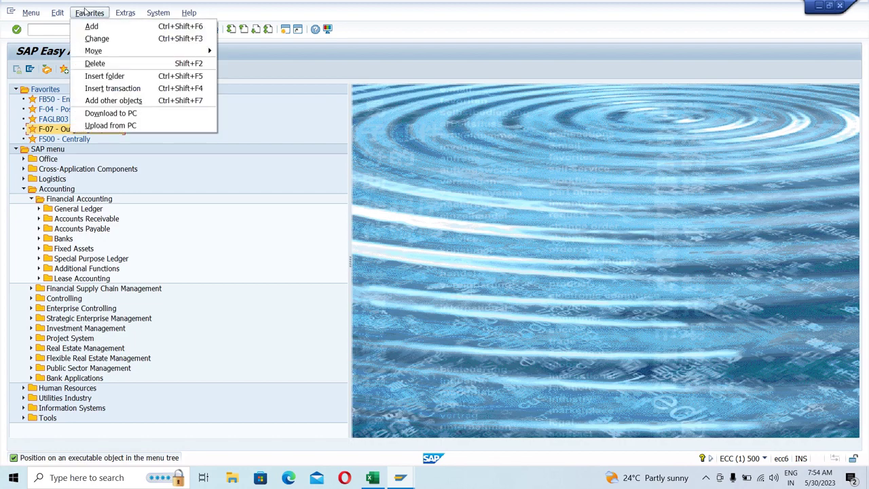
pyautogui.click(125, 92)
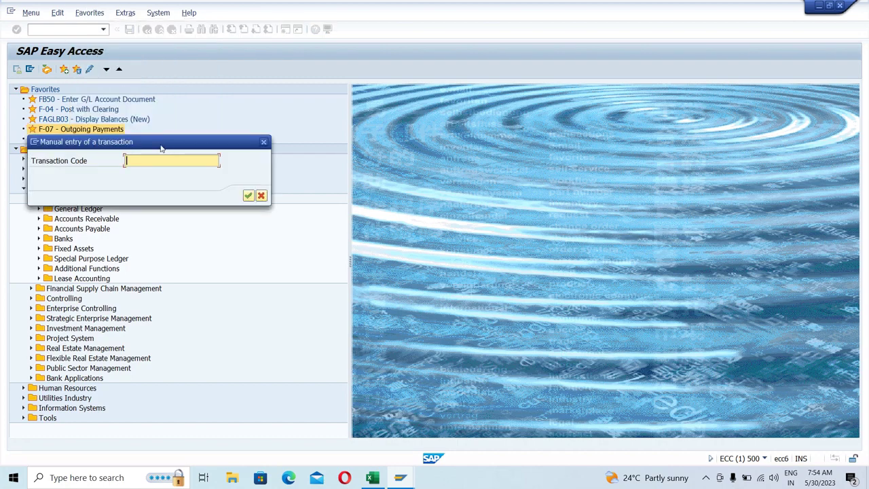
pyautogui.moveTo(142, 143); pyautogui.dragTo(273, 149)
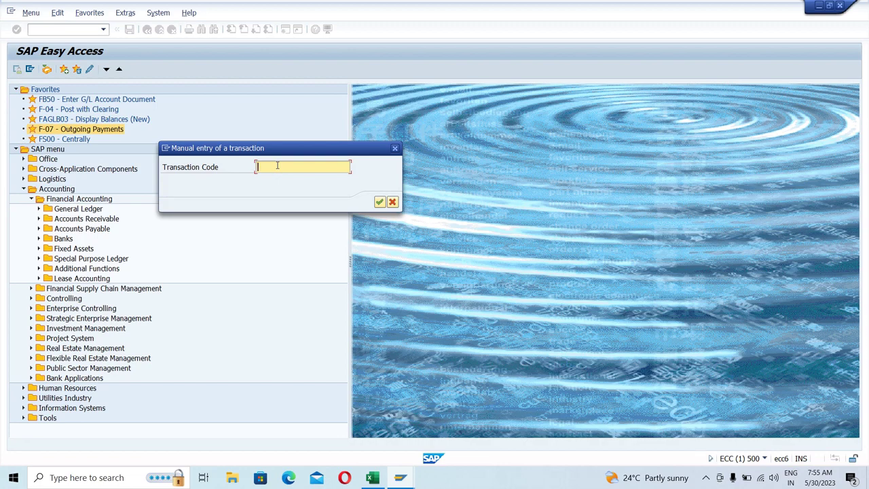
pyautogui.write('FB60')
pyautogui.click(380, 203)
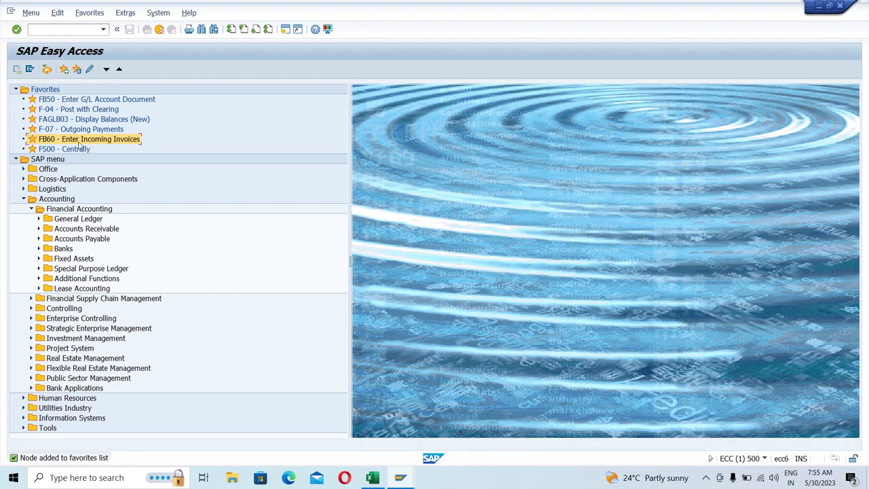
# Step: Open FB60 - Enter Incoming Invoices from the favorites with company code 0313 to view its screen, and exit without saving
pyautogui.doubleClick(78, 140)
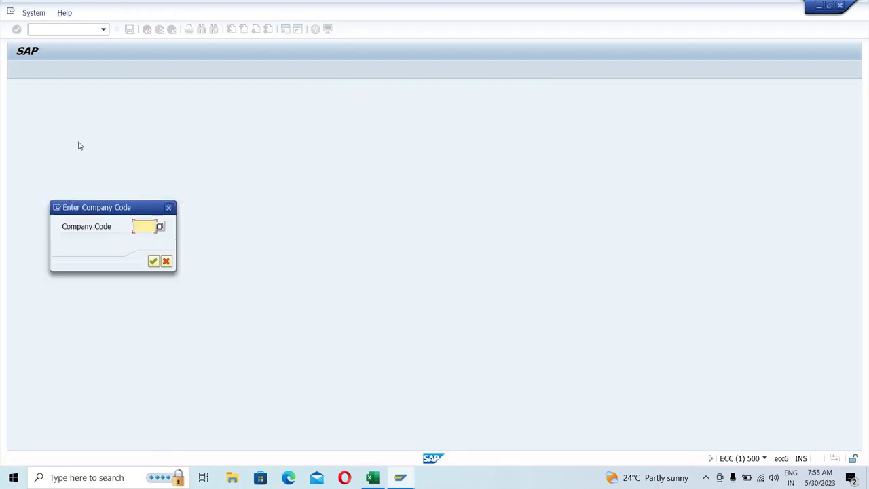
pyautogui.click(140, 226)
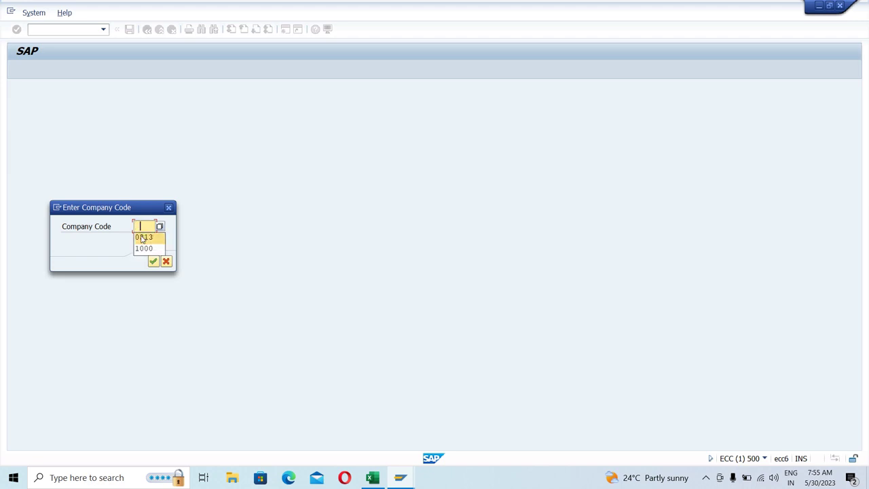
pyautogui.click(141, 236)
pyautogui.press('Return')
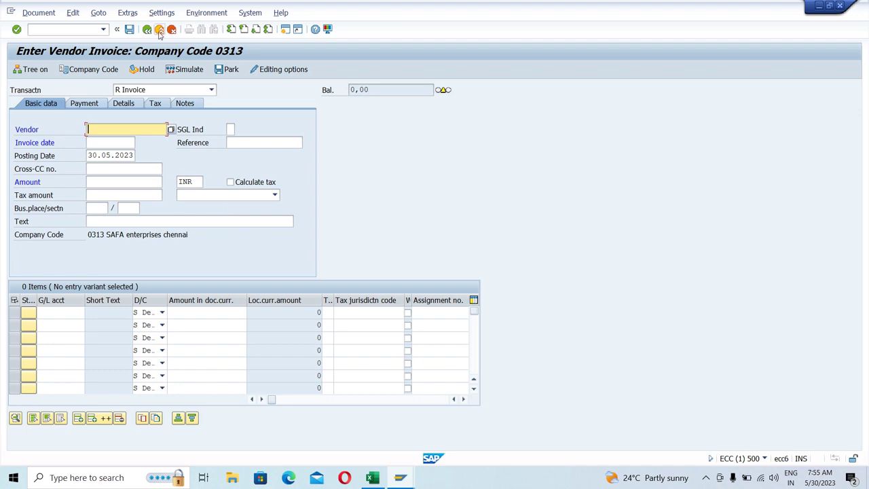
pyautogui.click(159, 29)
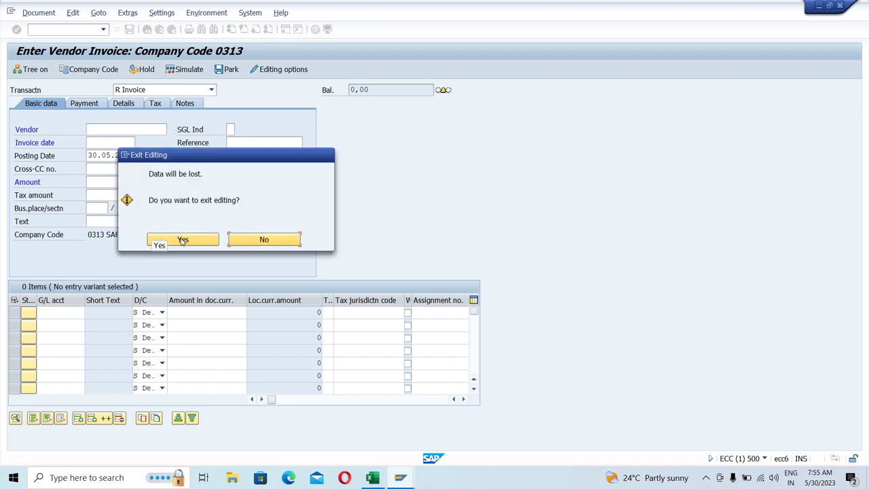
pyautogui.click(183, 239)
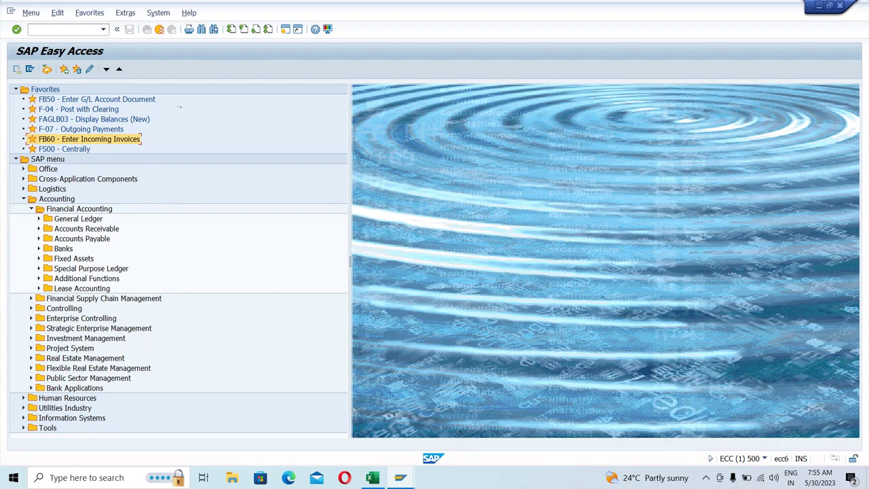
# Step: Insert transaction FB70 into the favorites by entering its transaction code manually
pyautogui.click(83, 17)
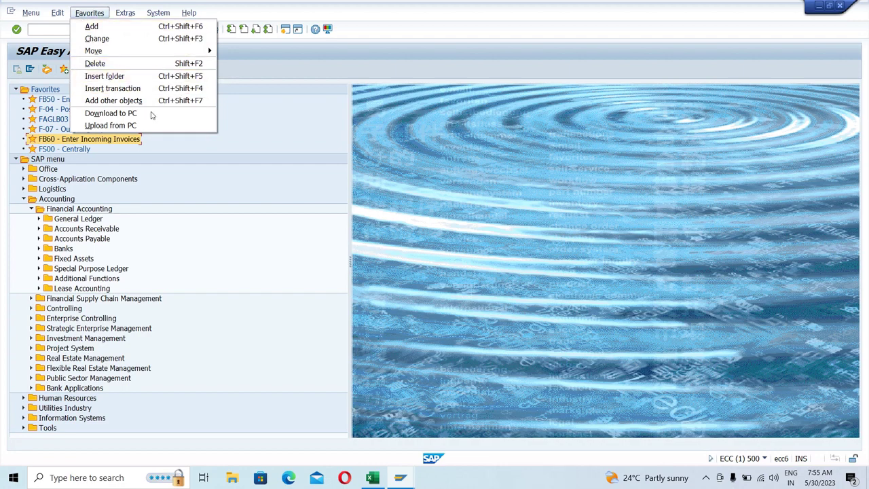
pyautogui.click(193, 147)
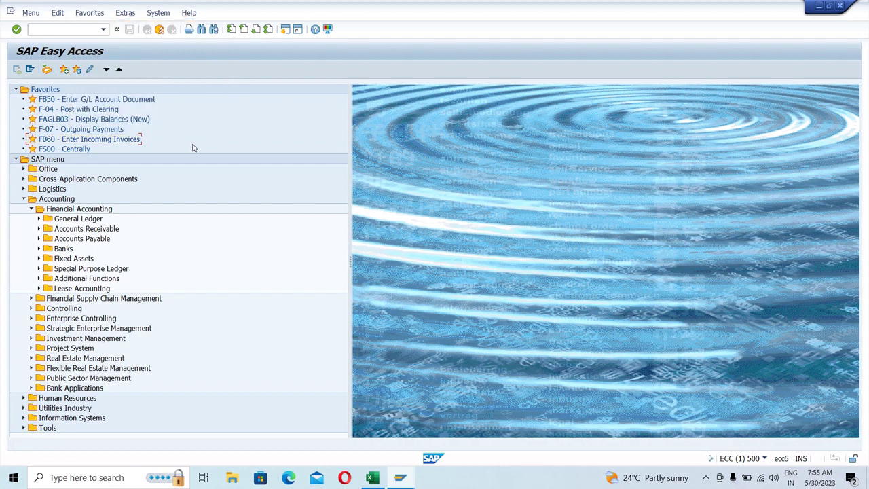
pyautogui.click(90, 13)
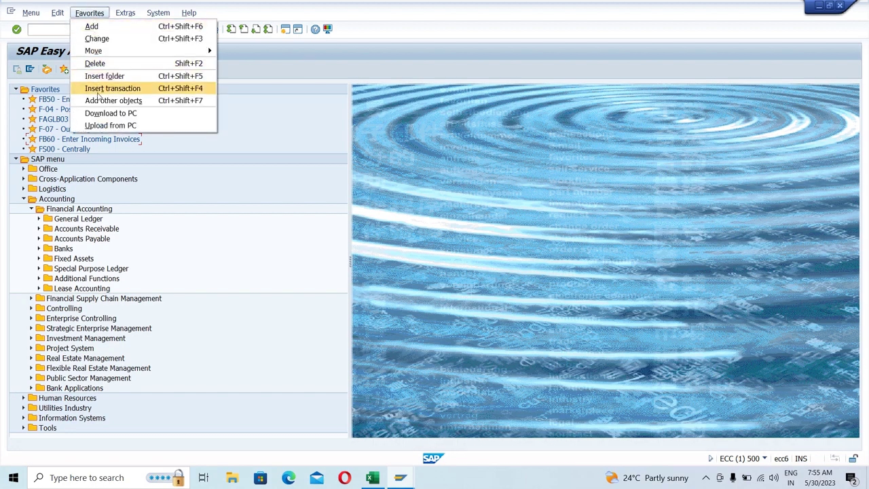
pyautogui.click(100, 89)
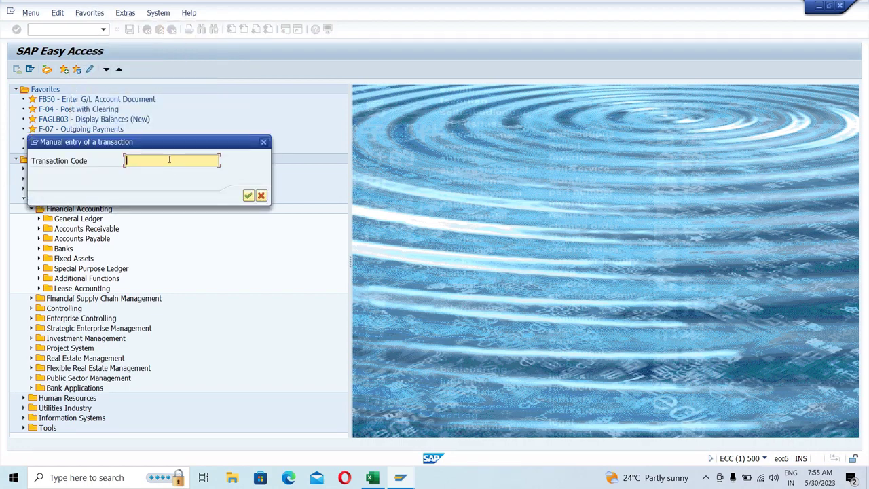
pyautogui.write('FB')
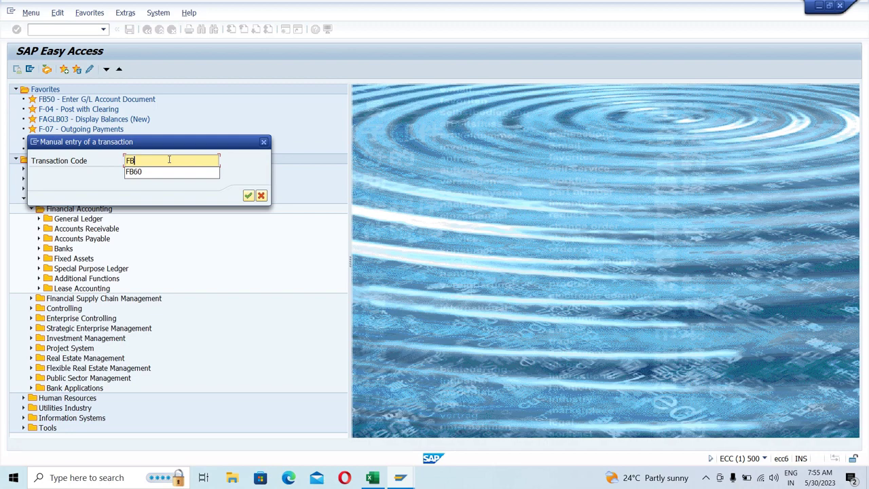
pyautogui.write('70')
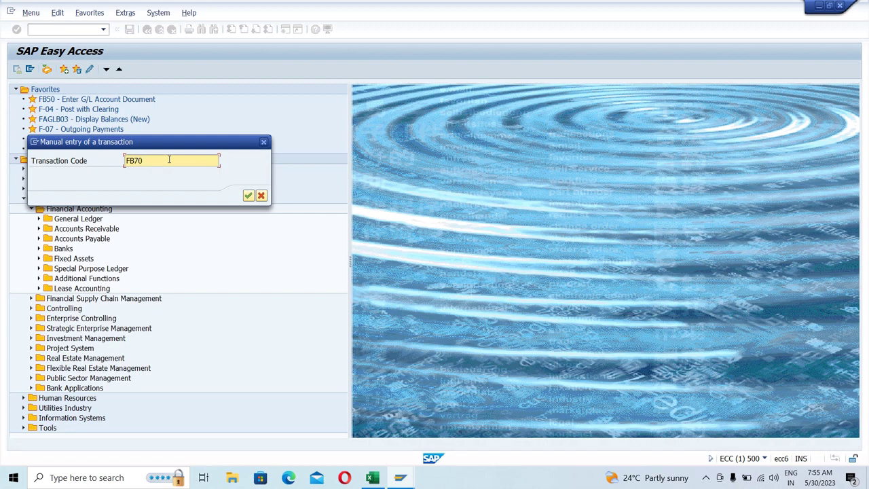
pyautogui.click(248, 196)
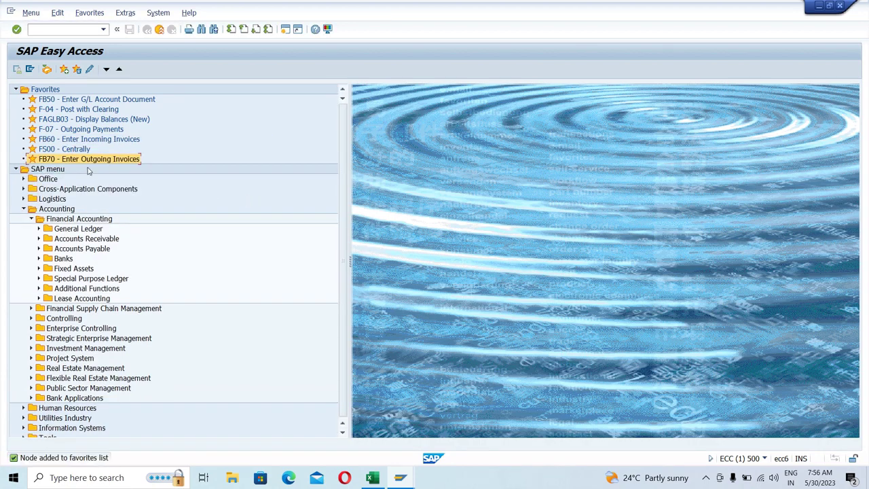
# Step: Delete FS00 - Centrally from the favorites
pyautogui.click(76, 151)
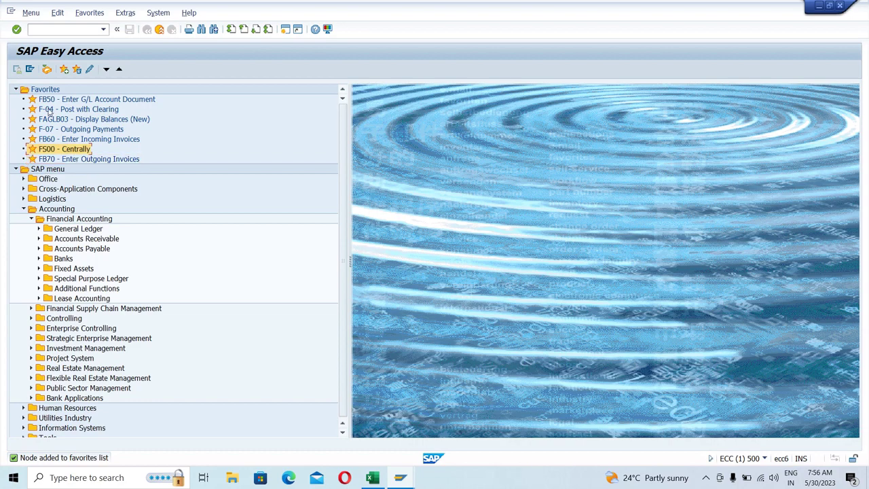
pyautogui.click(86, 161)
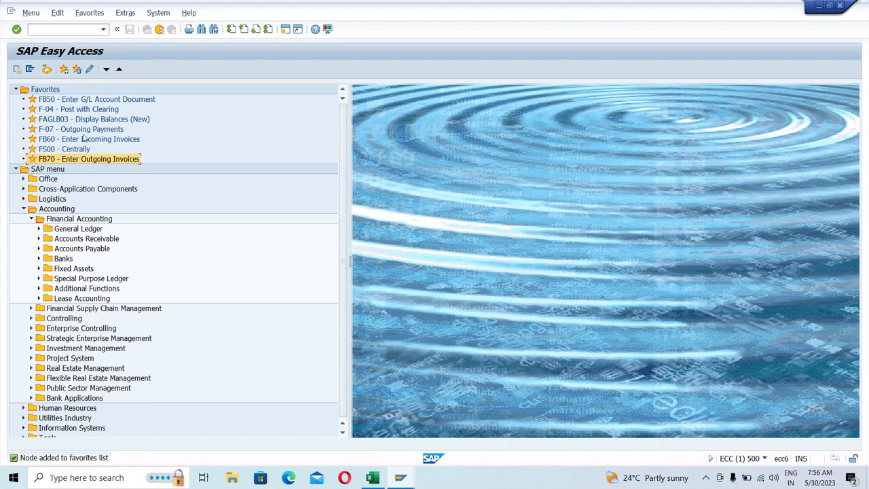
pyautogui.click(81, 151)
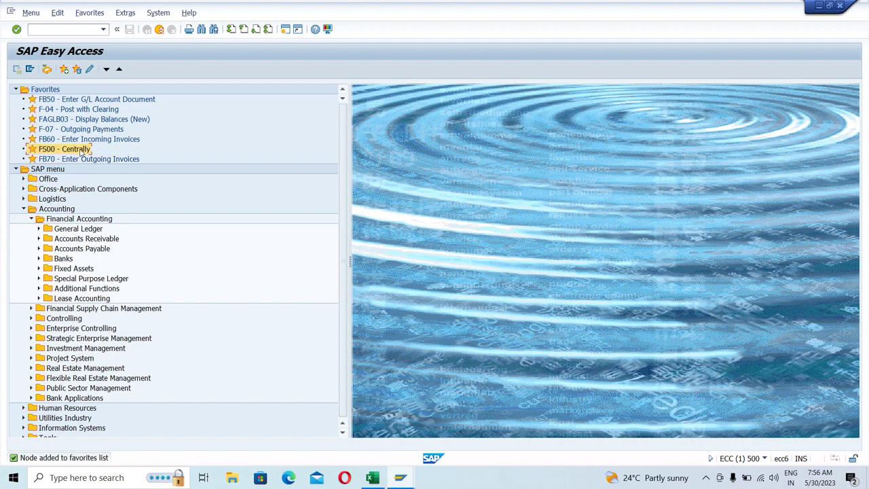
pyautogui.rightClick(80, 151)
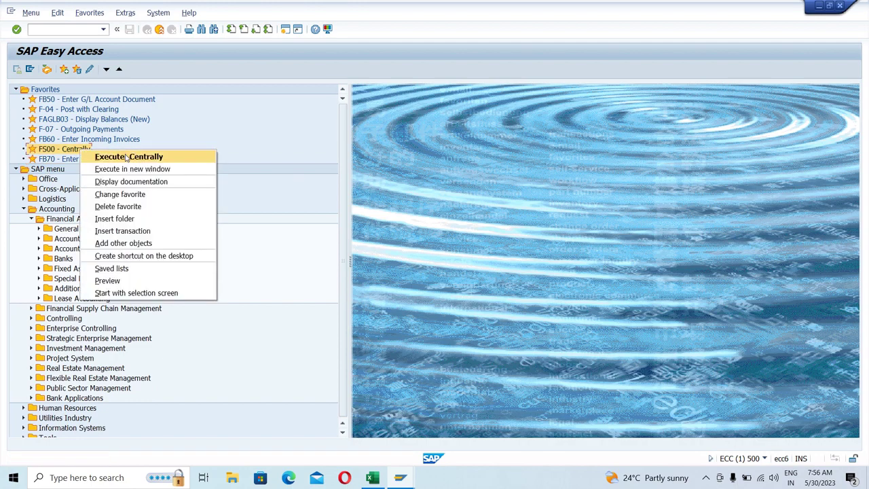
pyautogui.click(117, 206)
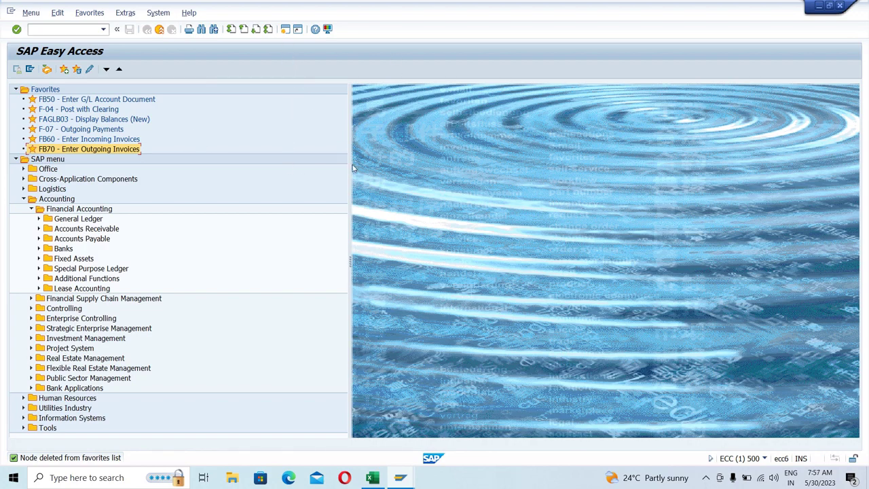
# Step: Create new sessions until the session limit is reached, dismiss the information message and switch to the fifth session's window
pyautogui.click(285, 31)
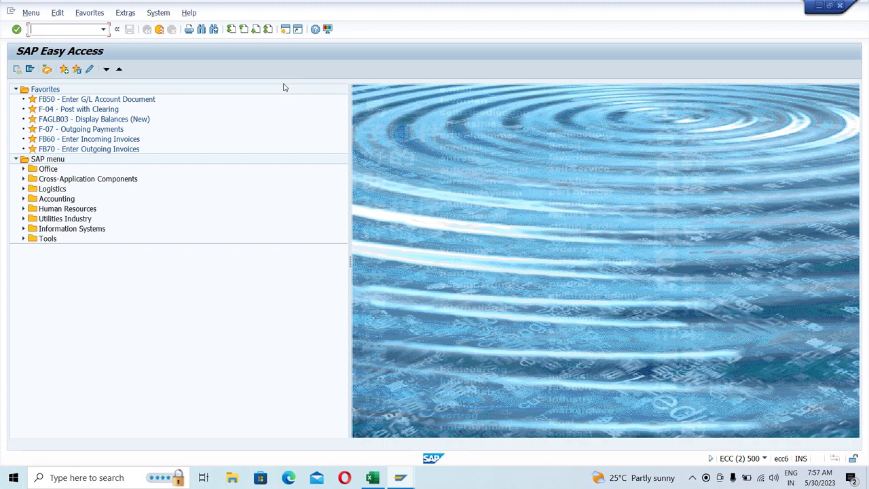
pyautogui.click(286, 30)
pyautogui.click(285, 30)
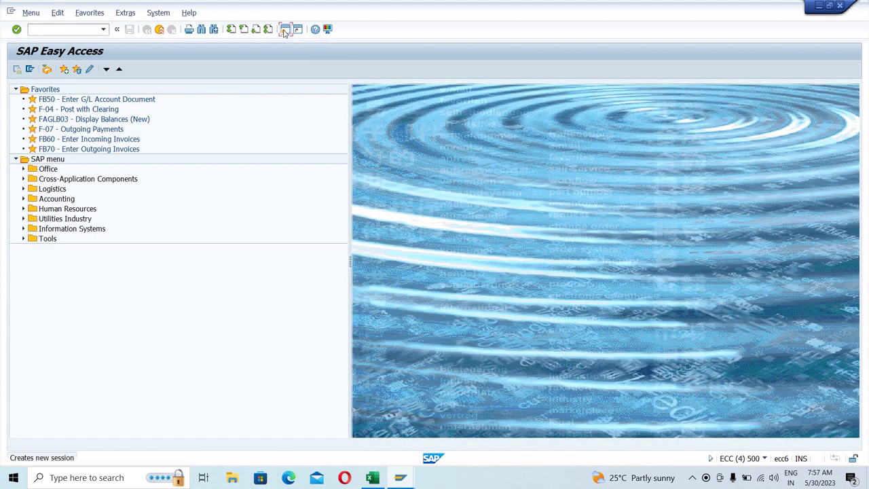
pyautogui.click(285, 31)
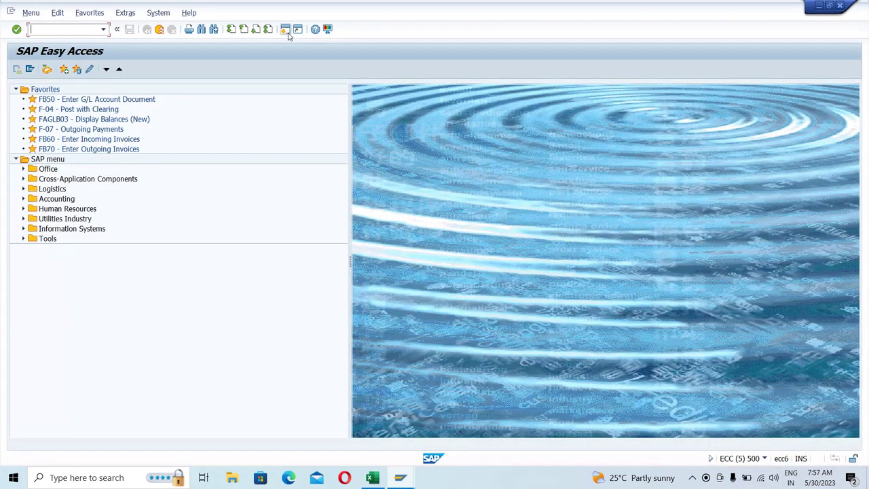
pyautogui.click(286, 30)
pyautogui.click(285, 31)
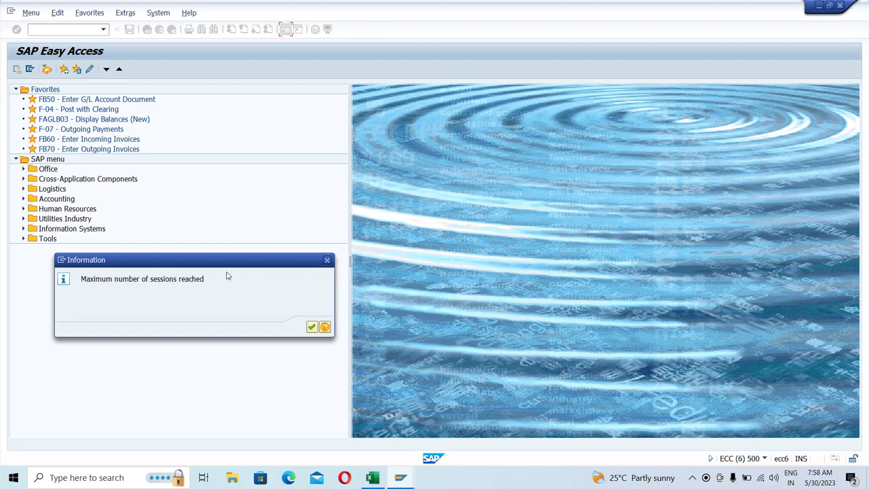
pyautogui.click(327, 260)
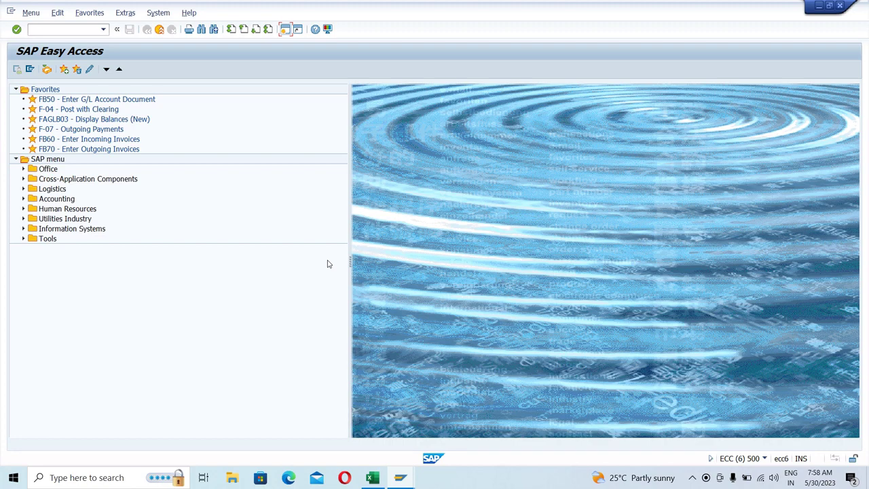
pyautogui.hotkey('alt', 'Tab')
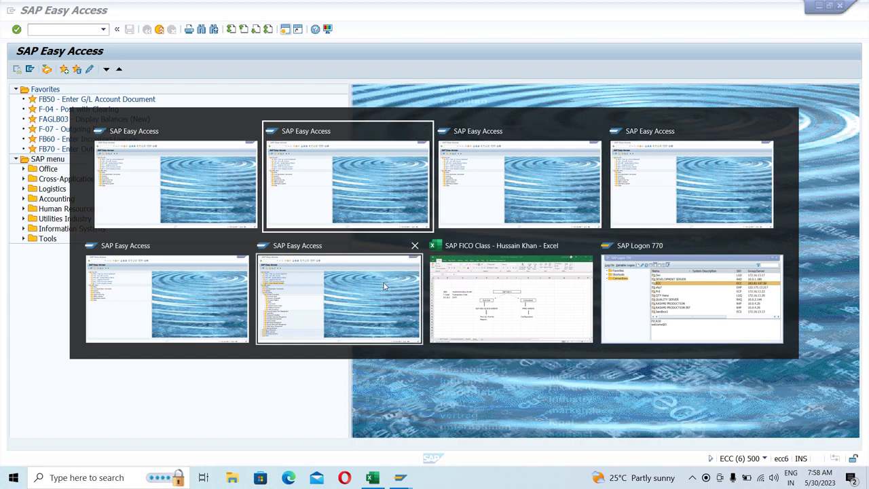
pyautogui.click(195, 315)
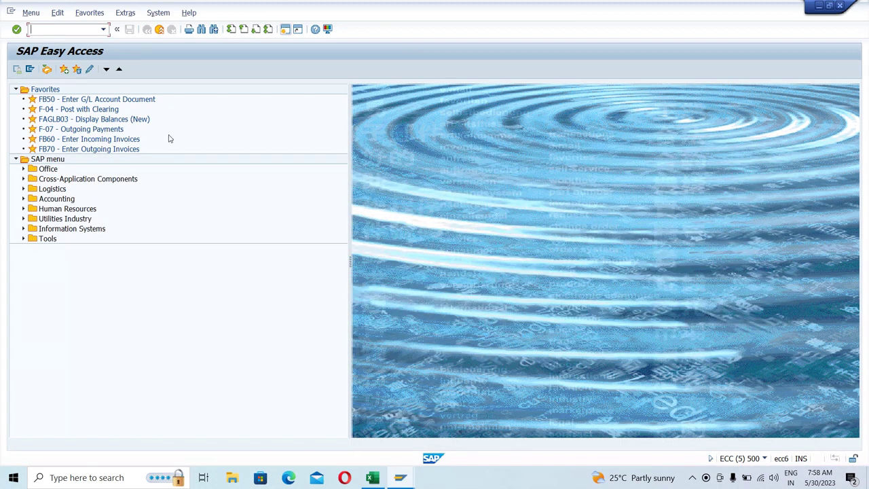
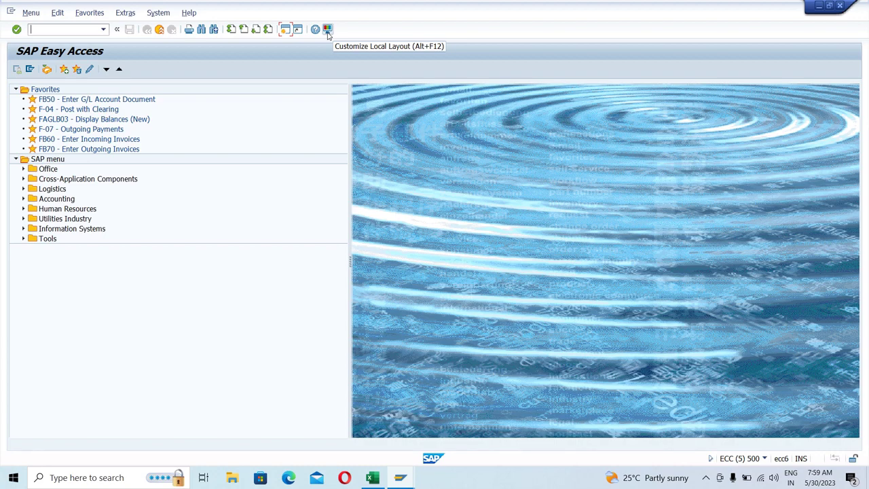
# Step: Select Quartz Theme in the Visual Design theme settings of the SAP GUI options
pyautogui.click(328, 29)
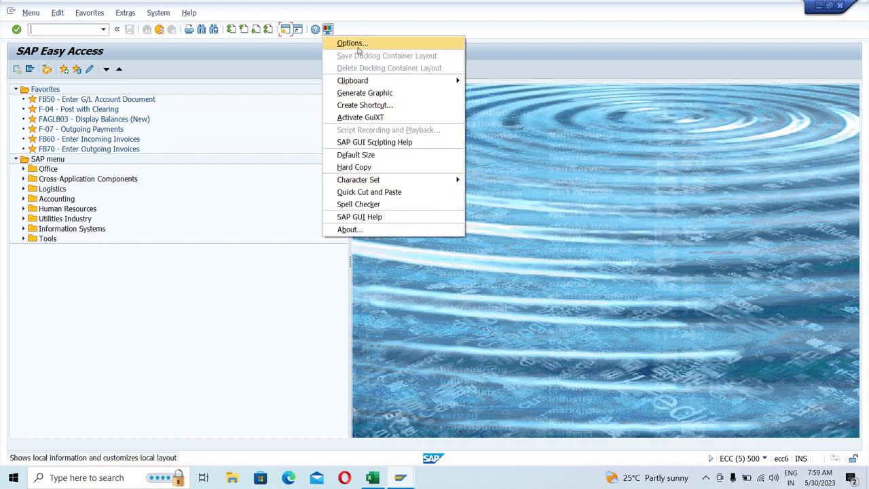
pyautogui.click(358, 44)
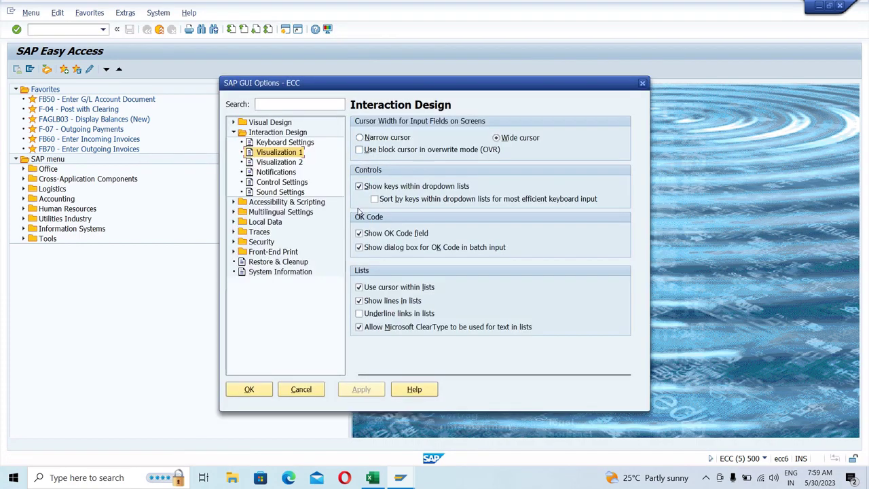
pyautogui.moveTo(450, 86); pyautogui.dragTo(568, 72)
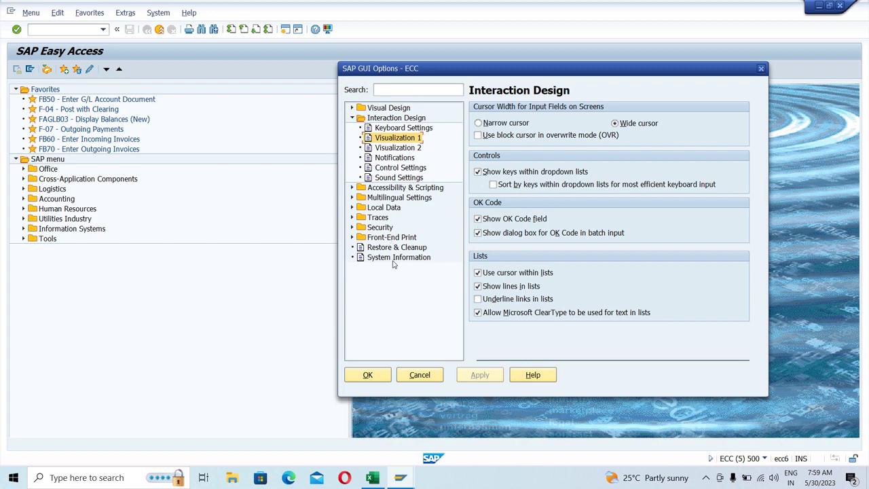
pyautogui.click(352, 108)
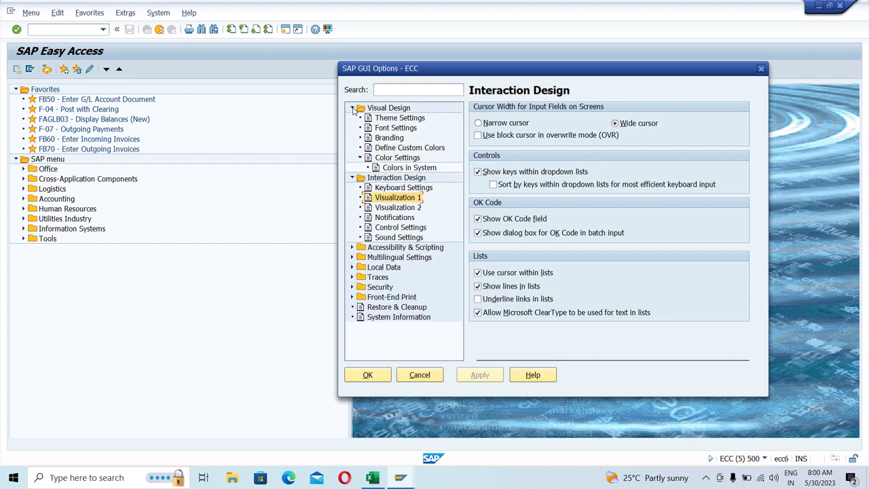
pyautogui.click(407, 120)
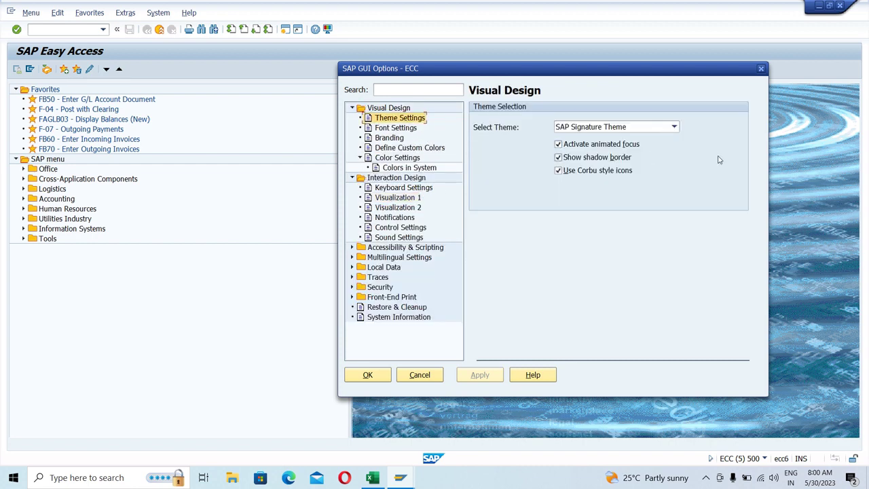
pyautogui.click(675, 127)
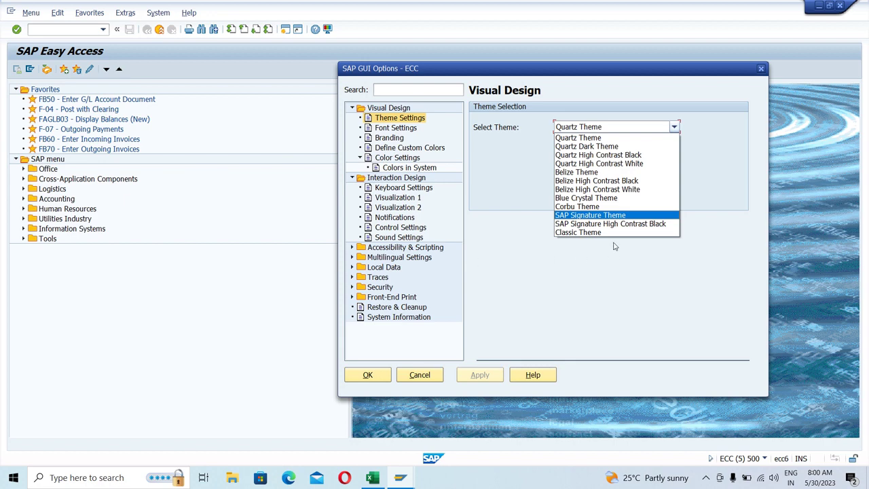
pyautogui.click(595, 233)
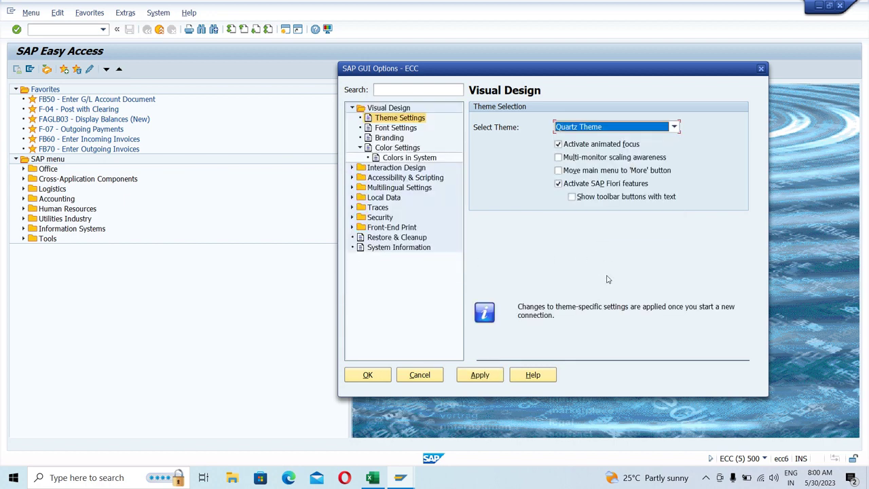
# Step: View the Font Settings and Branding pages under Visual Design, and move the options dialog aside
pyautogui.click(380, 130)
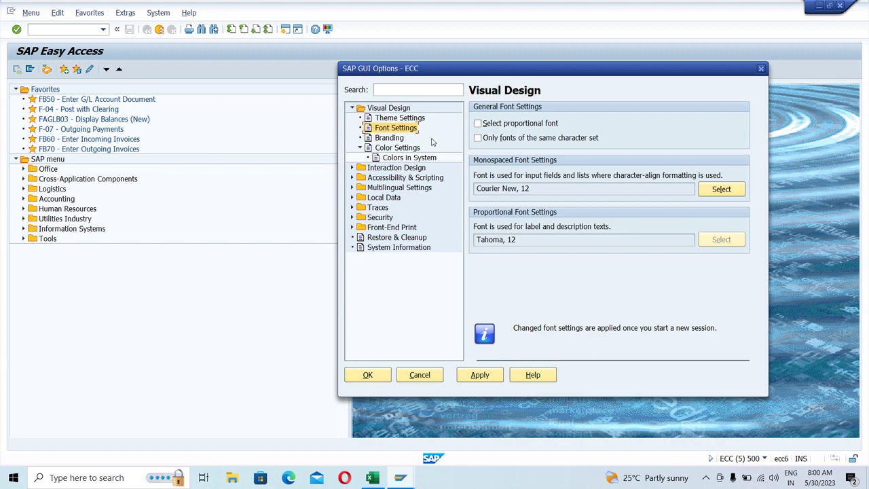
pyautogui.click(400, 140)
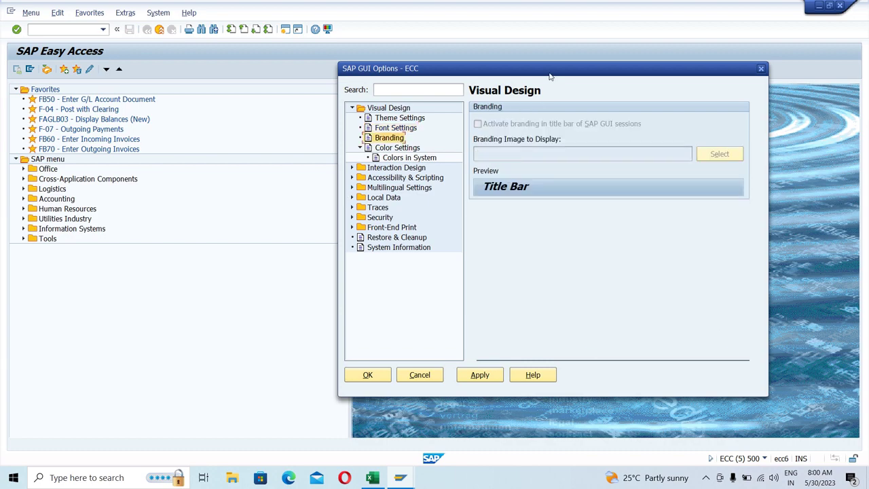
pyautogui.moveTo(549, 76); pyautogui.dragTo(201, 75)
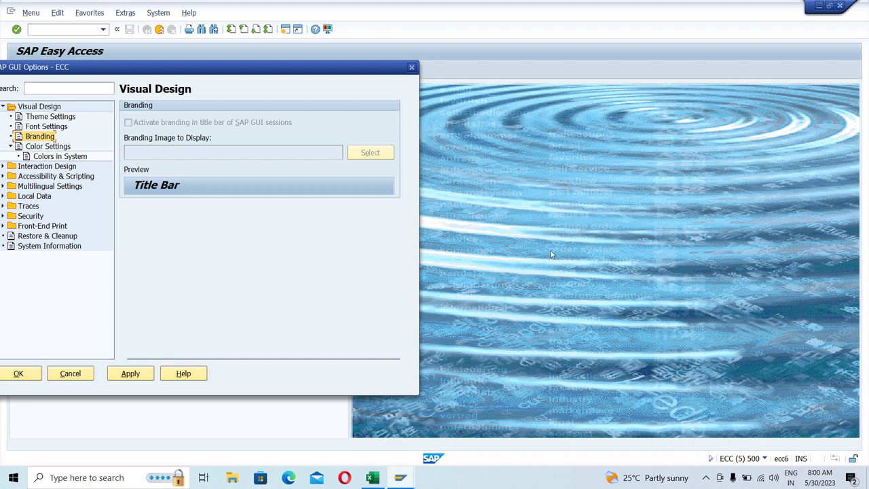
# Step: Move the options dialog clear of the navigation tree and examine the Color Settings and Colors in System pages under Visual Design
pyautogui.moveTo(233, 69); pyautogui.dragTo(375, 75)
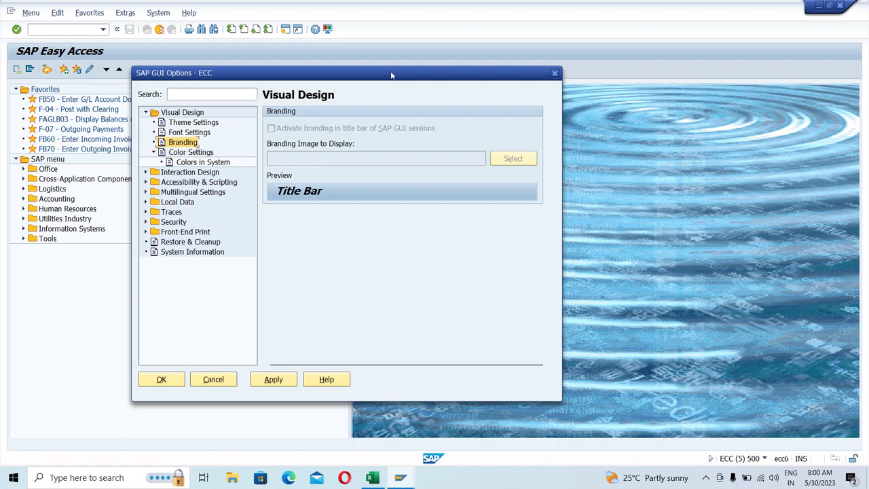
pyautogui.moveTo(393, 75); pyautogui.dragTo(260, 72)
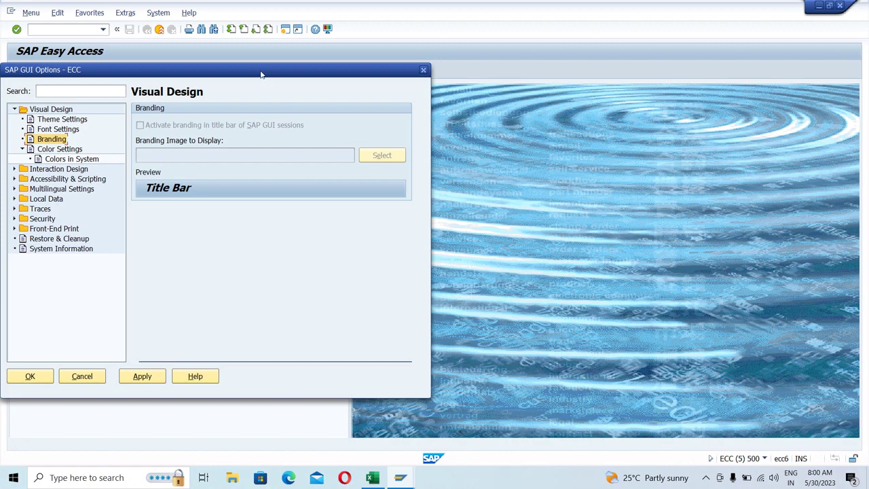
pyautogui.moveTo(261, 74); pyautogui.dragTo(409, 68)
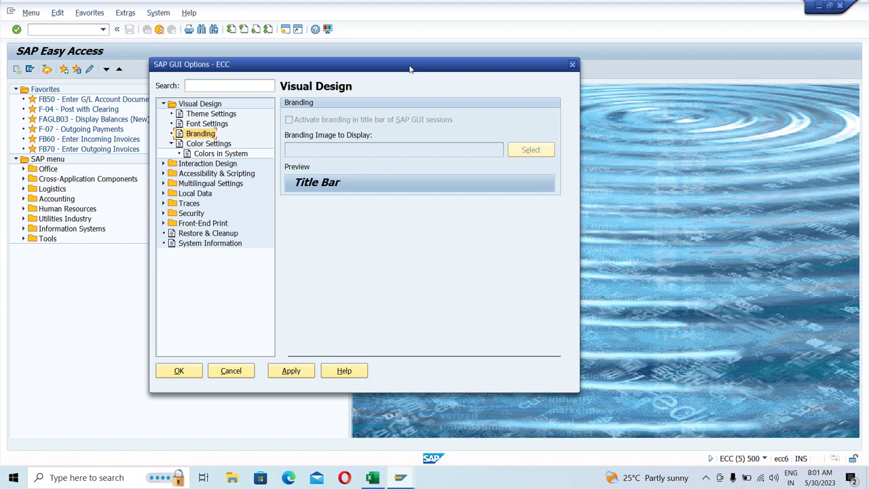
pyautogui.click(210, 145)
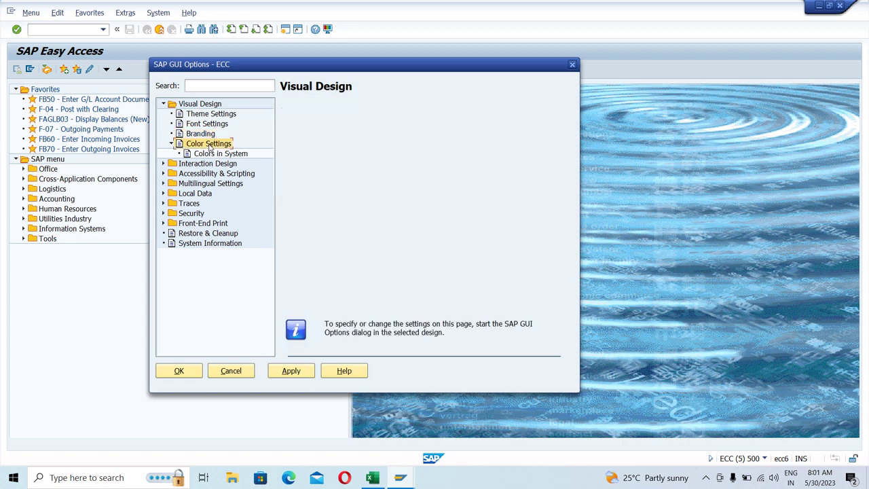
pyautogui.click(211, 157)
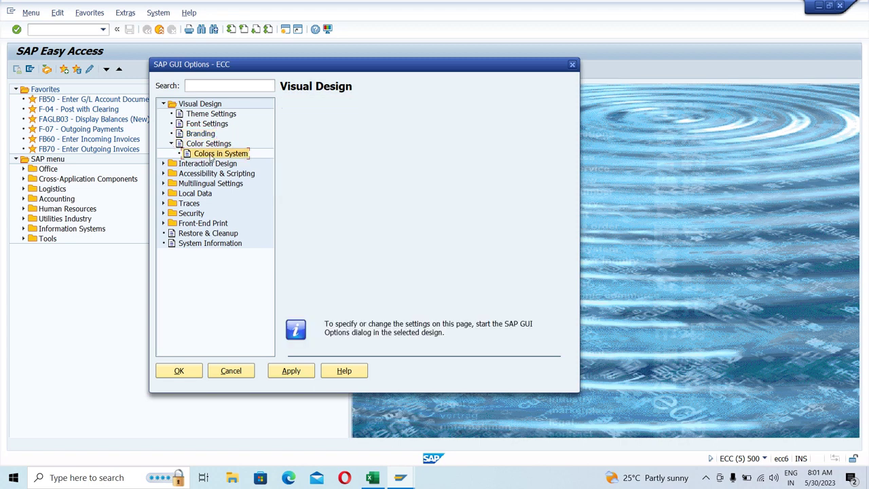
pyautogui.click(207, 145)
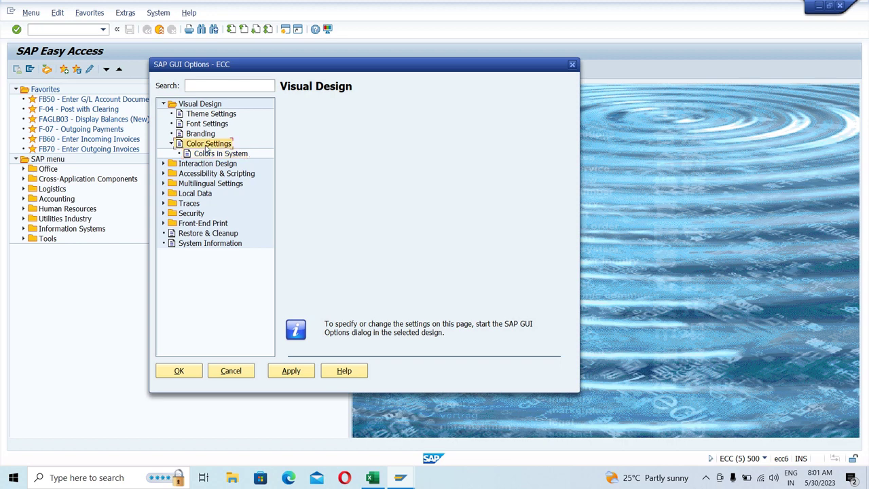
pyautogui.click(173, 143)
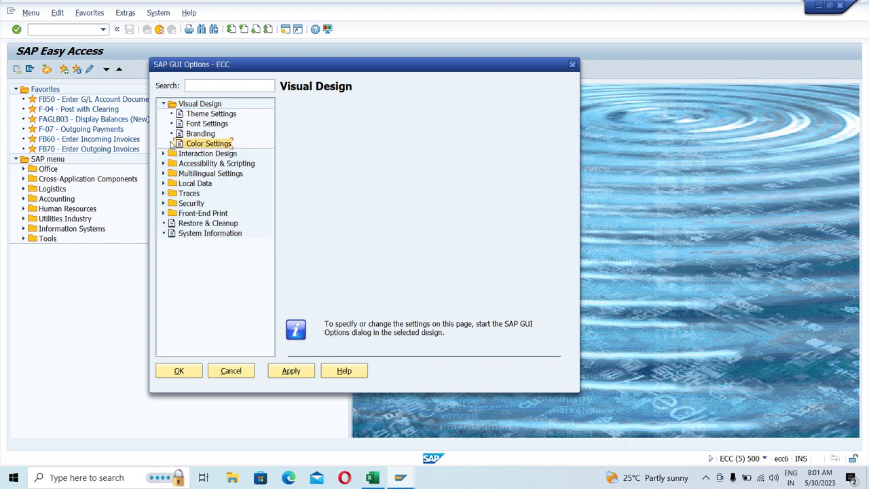
pyautogui.click(173, 144)
# Step: Review the Branding, Color Settings and Colors in System pages again, ending on the Theme Settings page
pyautogui.click(199, 134)
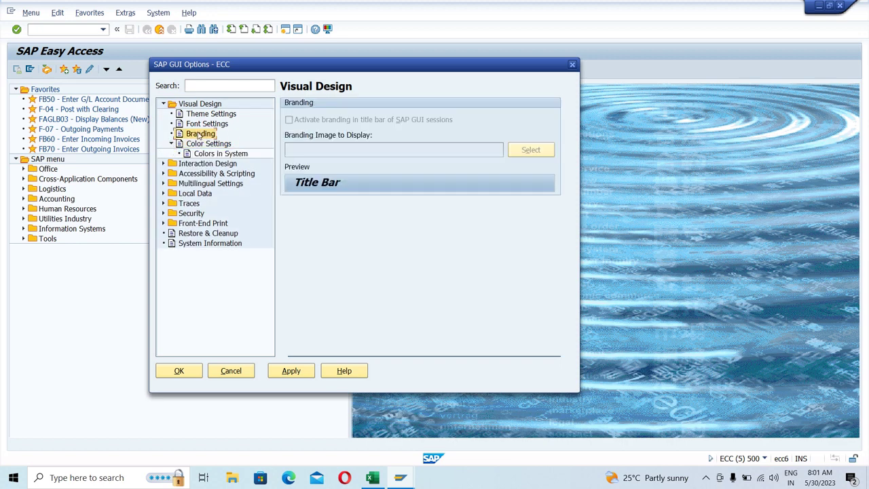
pyautogui.click(208, 144)
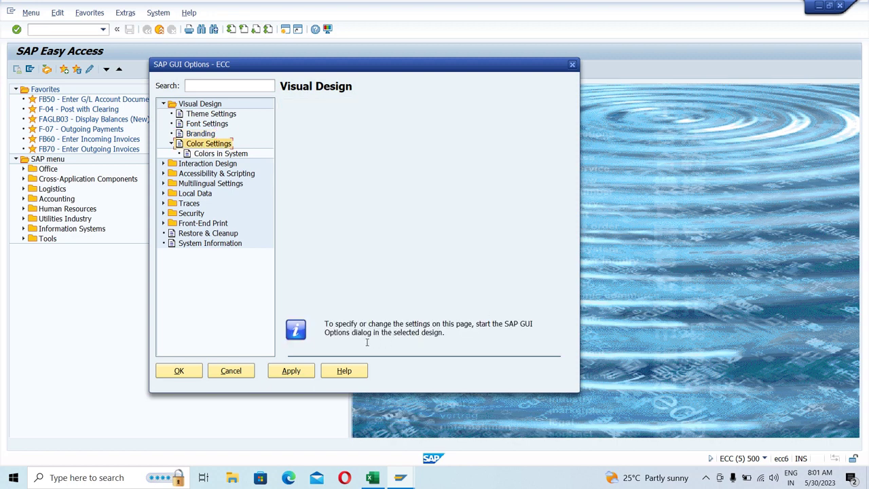
pyautogui.click(199, 114)
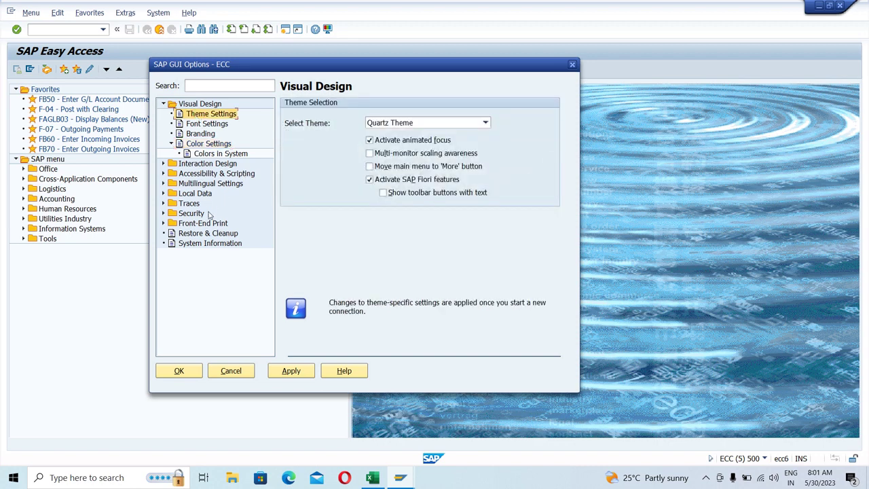
pyautogui.click(204, 154)
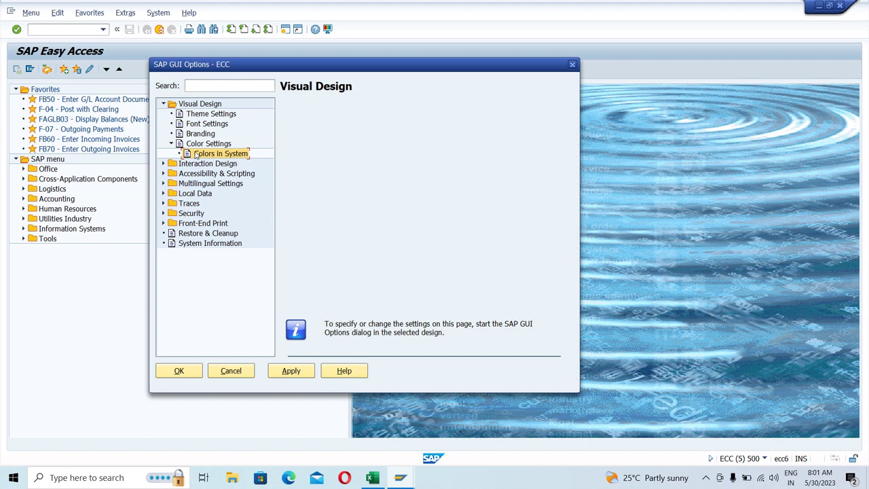
pyautogui.click(208, 115)
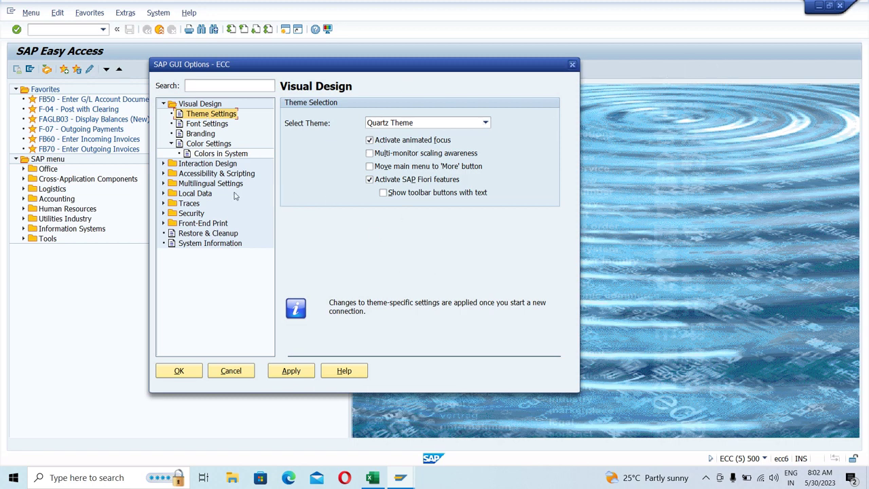
# Step: Expand Interaction Design, Accessibility & Scripting and Multilingual Settings to view their pages, and close the options dialog without applying changes
pyautogui.click(164, 164)
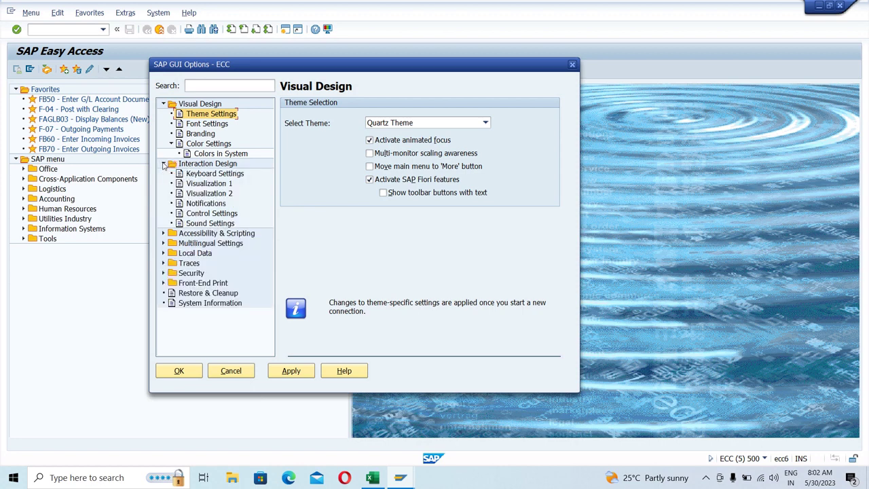
pyautogui.click(164, 234)
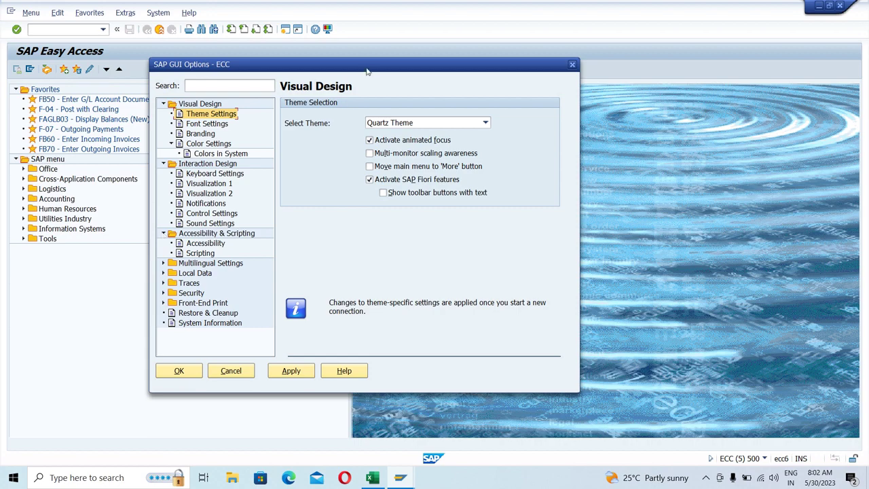
pyautogui.moveTo(368, 65); pyautogui.dragTo(558, 64)
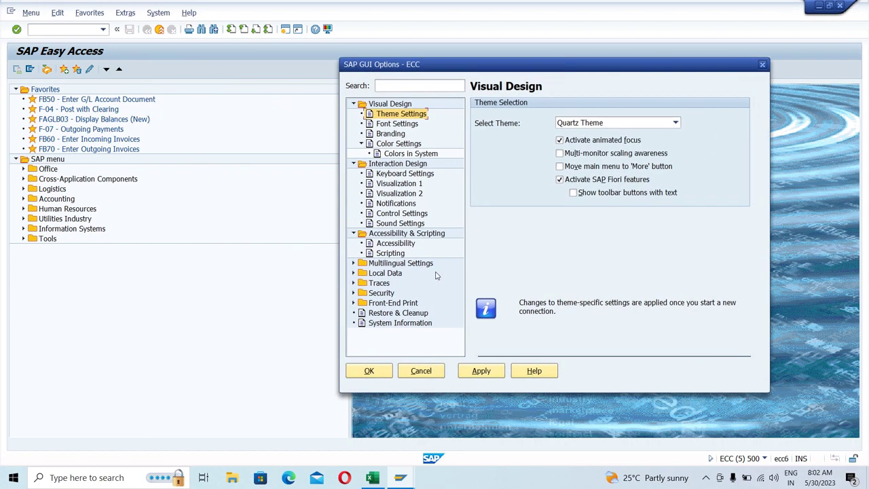
pyautogui.click(353, 263)
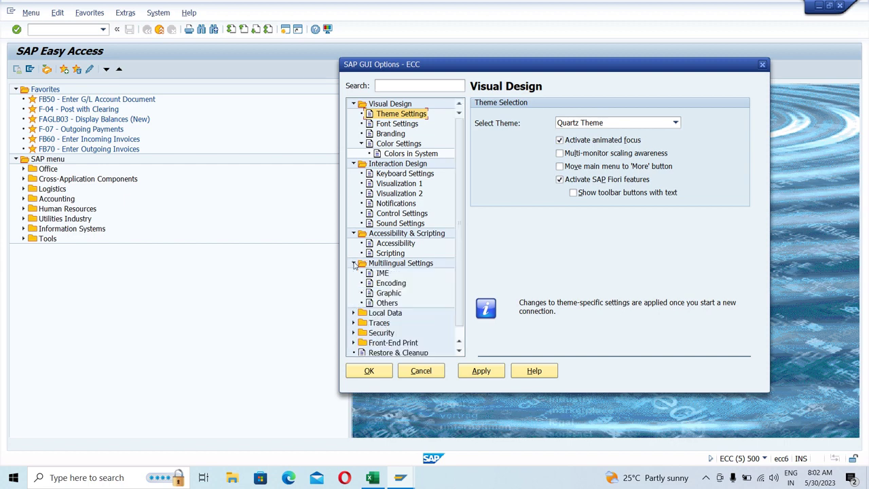
pyautogui.click(761, 64)
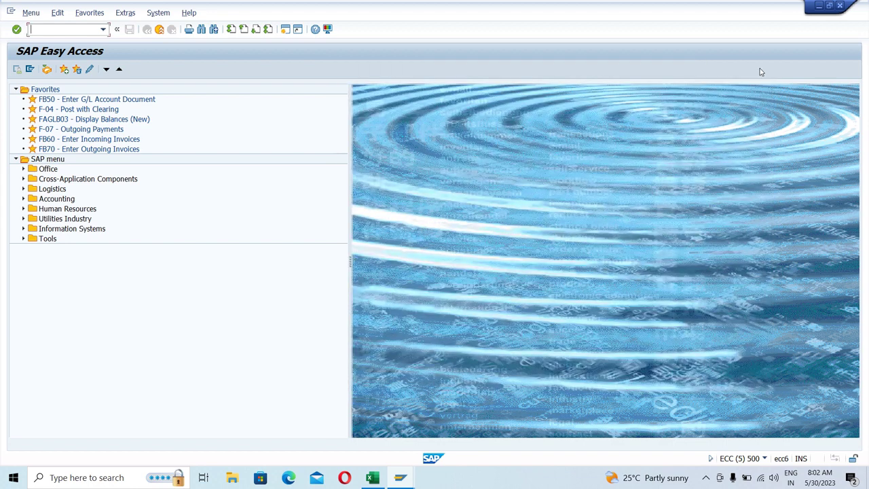
# Step: Reopen the SAP GUI options, check the theme selection in the Visual Design theme settings and close the dialog
pyautogui.click(327, 30)
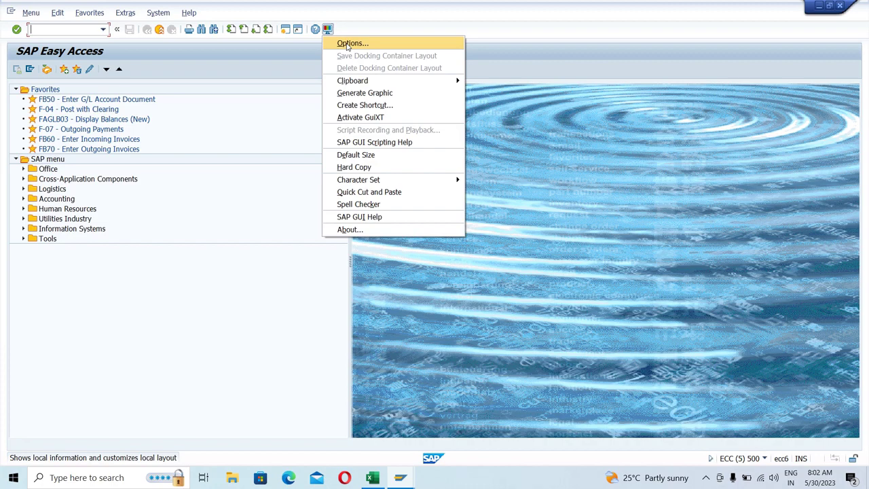
pyautogui.click(351, 43)
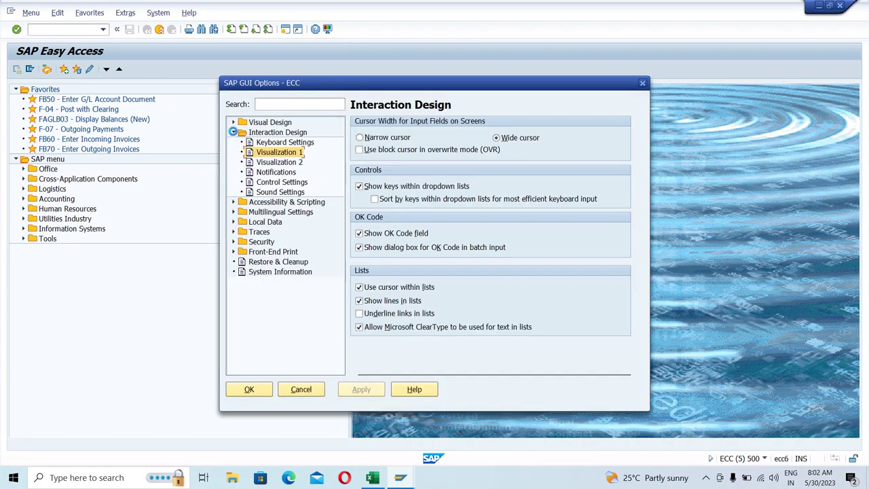
pyautogui.click(233, 133)
pyautogui.click(233, 123)
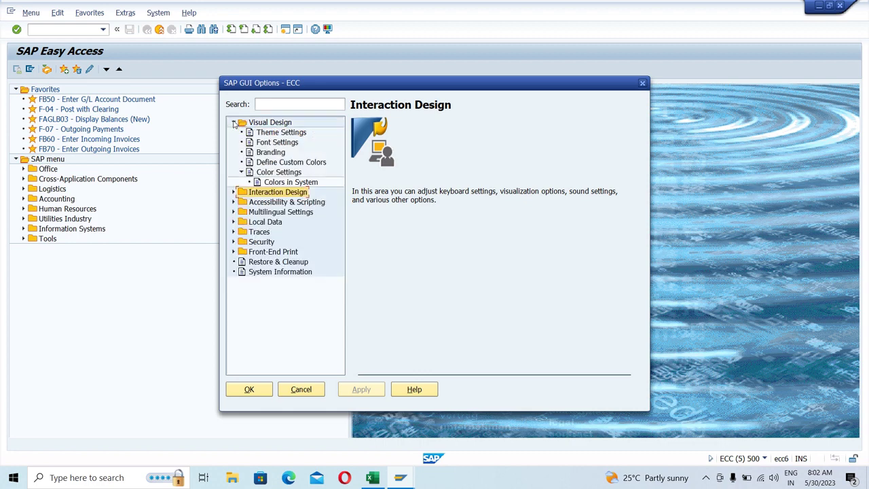
pyautogui.click(291, 134)
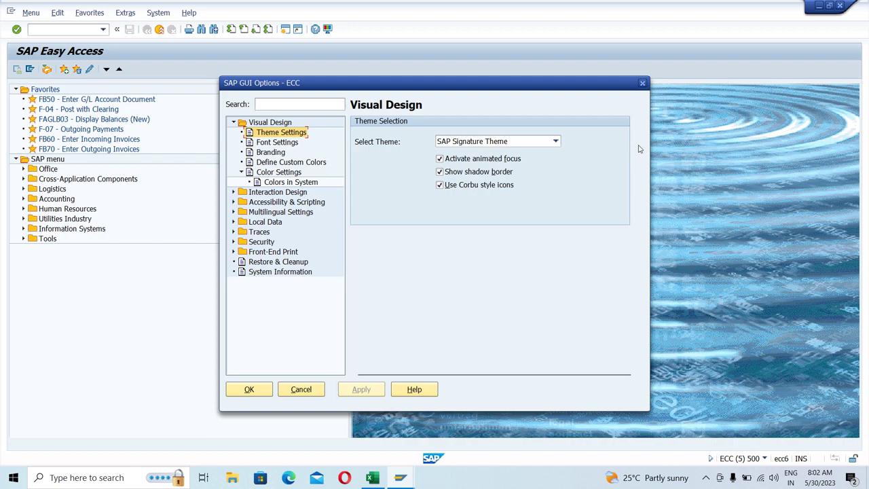
pyautogui.click(642, 83)
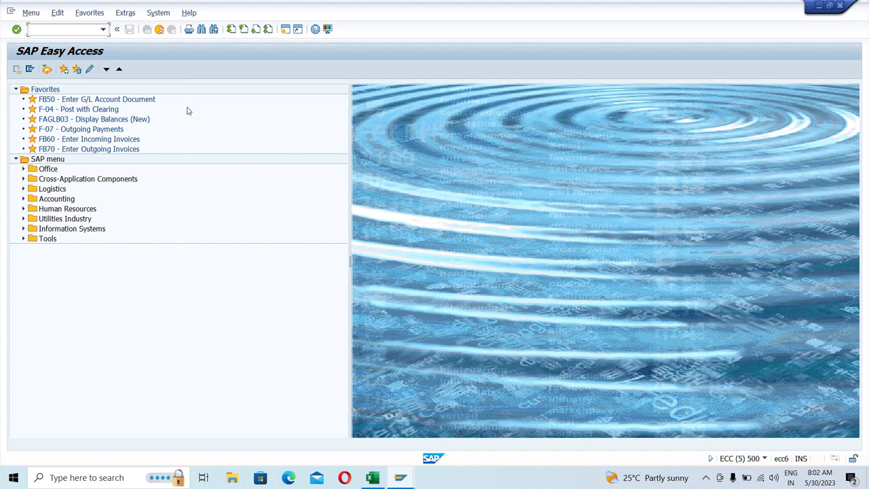
# Step: Set the SAP Easy Access settings to display favorites at the end of the list and to hide technical names
pyautogui.click(123, 16)
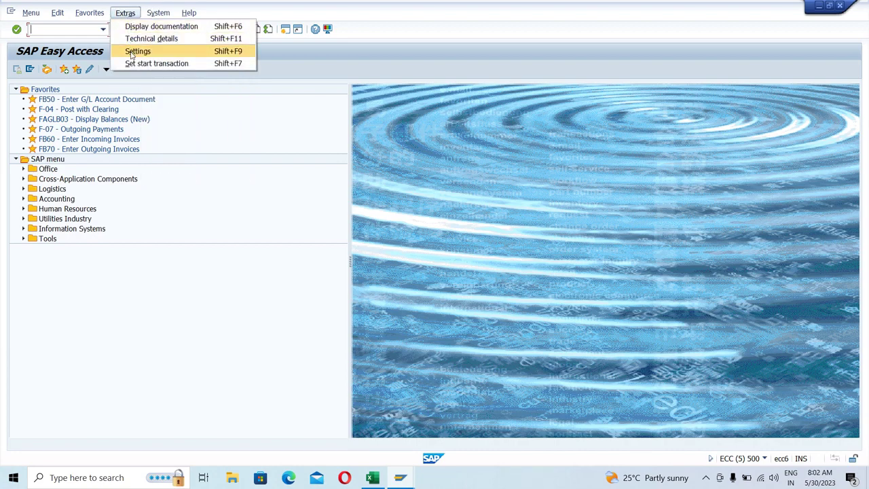
pyautogui.click(132, 54)
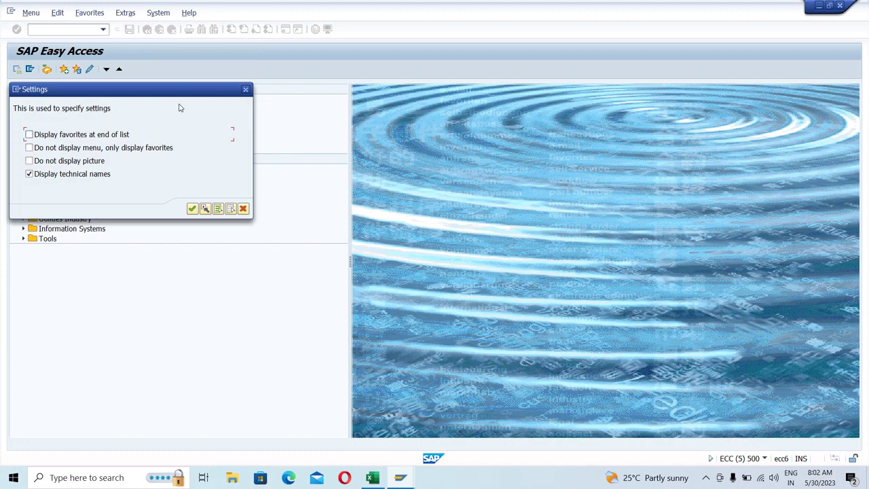
pyautogui.moveTo(155, 92); pyautogui.dragTo(460, 115)
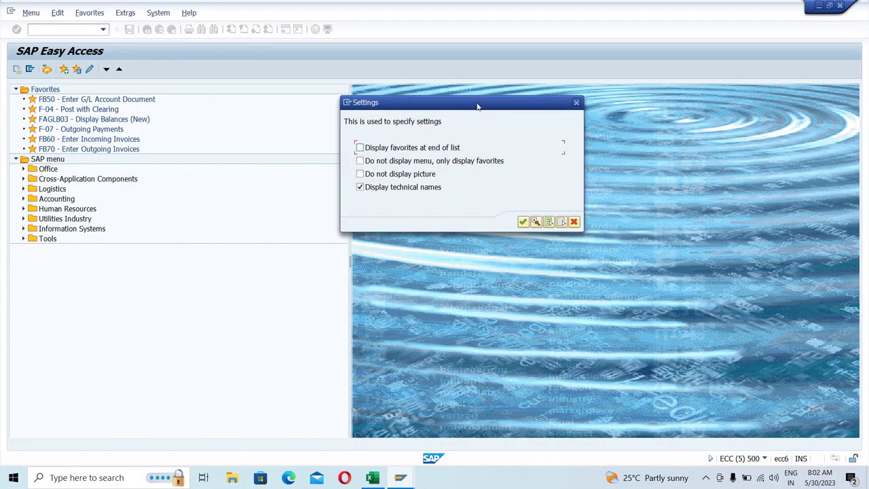
pyautogui.moveTo(479, 101); pyautogui.dragTo(494, 104)
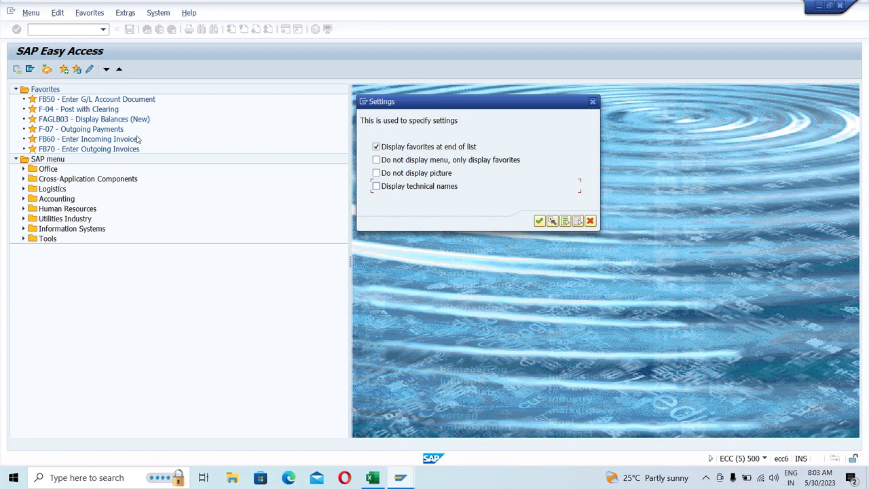
pyautogui.click(539, 221)
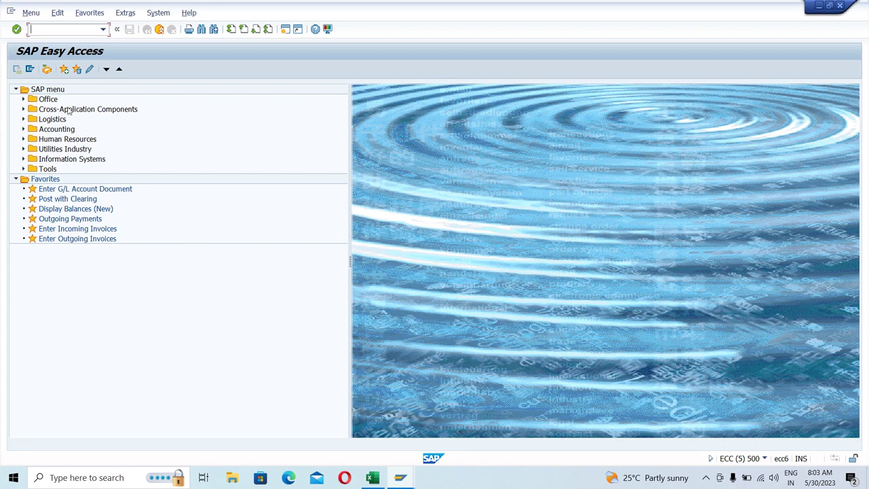
# Step: Turn off Display favorites at end of list in the SAP Easy Access settings
pyautogui.click(159, 14)
pyautogui.moveTo(125, 13)
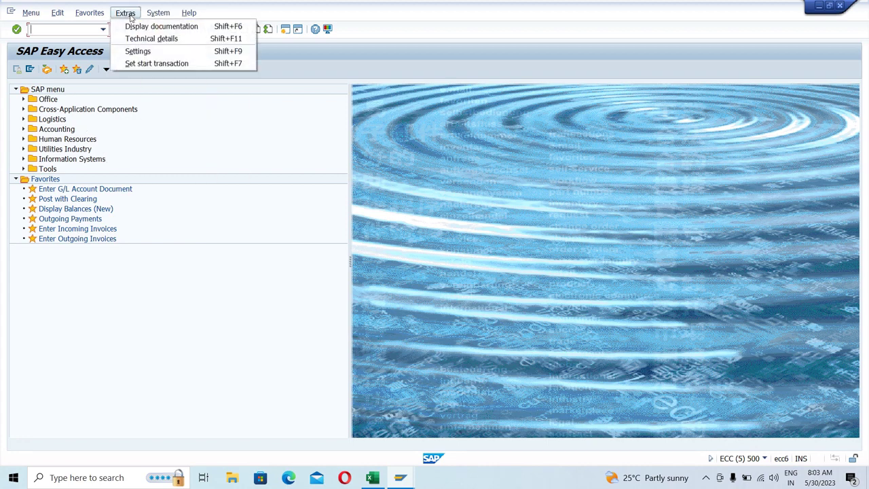
pyautogui.click(133, 52)
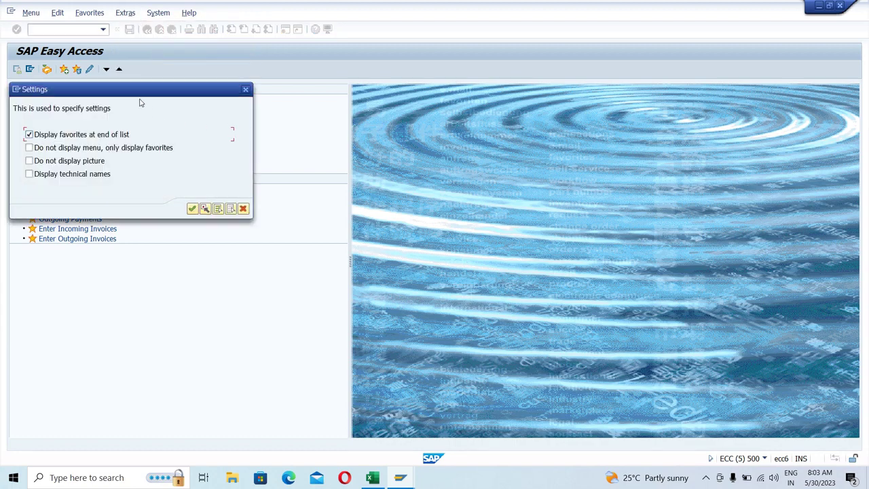
pyautogui.moveTo(145, 92); pyautogui.dragTo(475, 98)
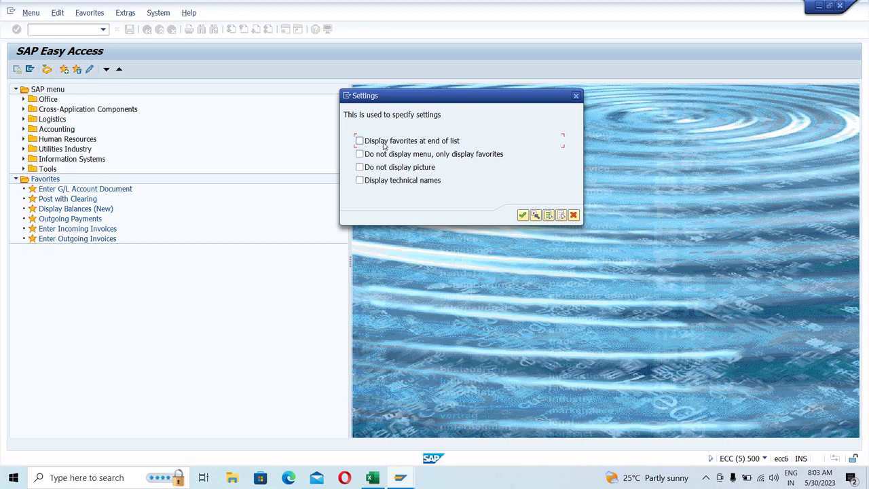
pyautogui.click(523, 215)
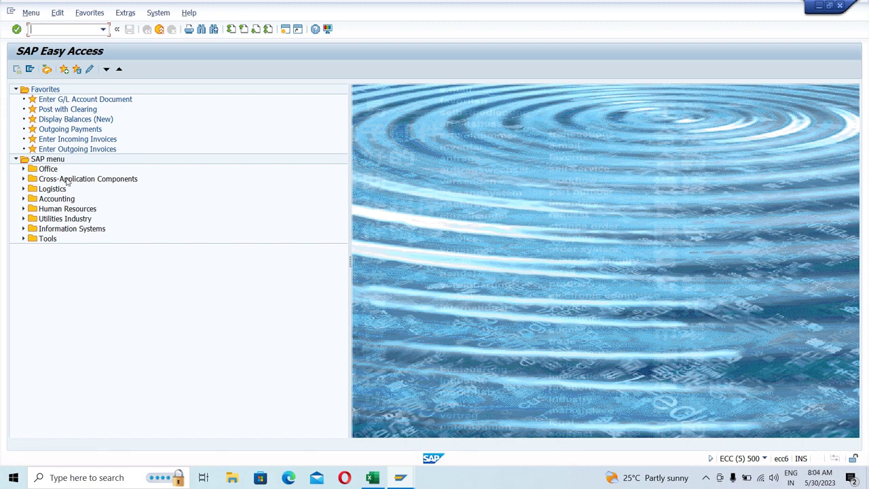
# Step: Enable Do not display menu, only display favorites in the SAP Easy Access settings
pyautogui.click(124, 14)
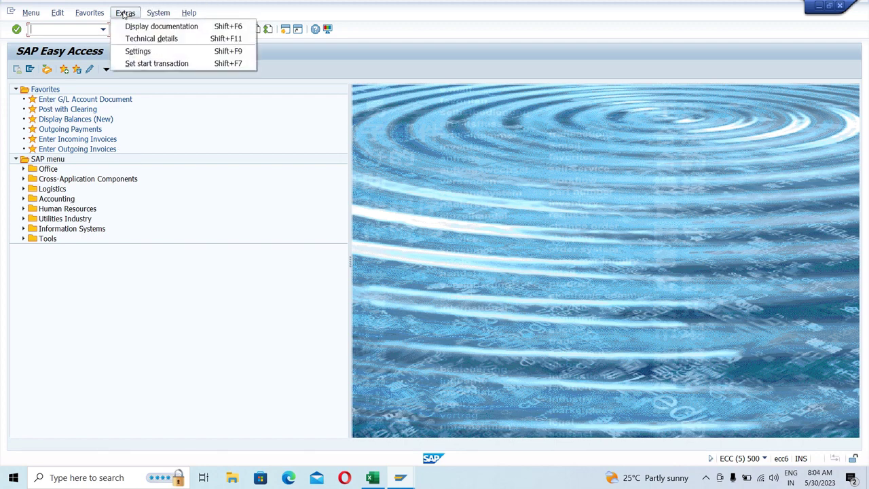
pyautogui.click(140, 51)
pyautogui.moveTo(171, 97); pyautogui.dragTo(480, 132)
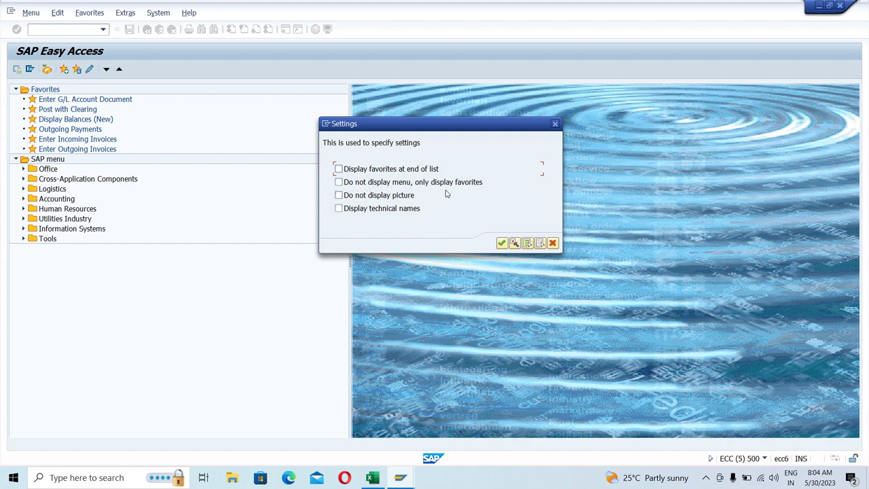
pyautogui.click(338, 182)
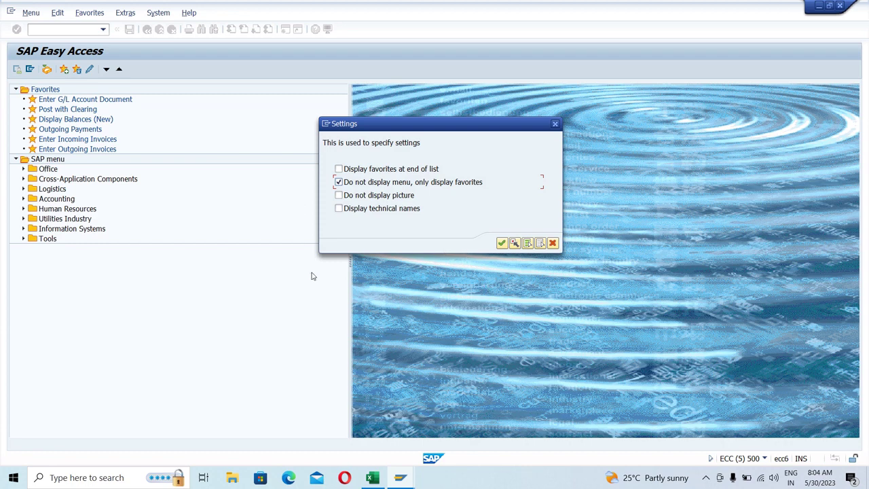
pyautogui.click(501, 244)
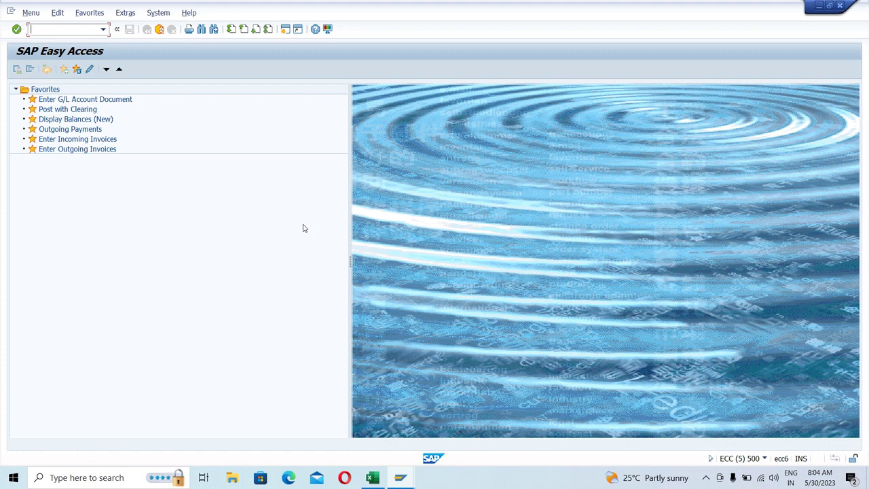
# Step: Turn off Do not display menu, only display favorites in the SAP Easy Access settings
pyautogui.click(126, 14)
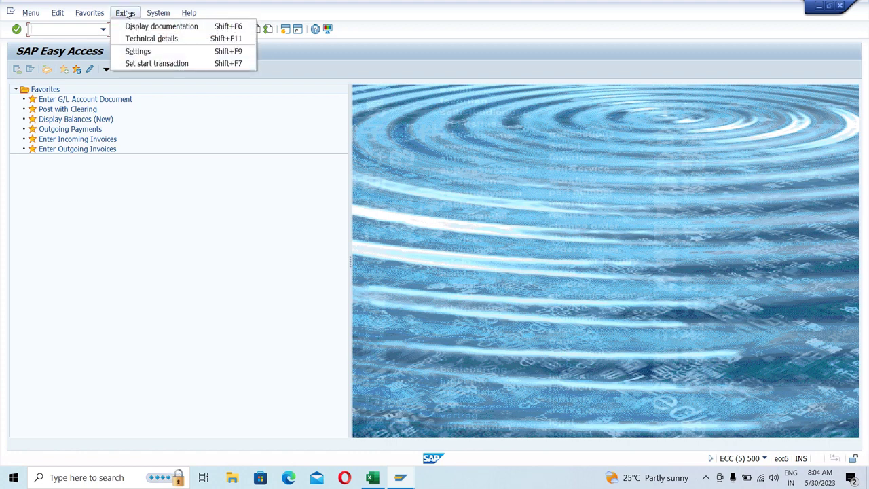
pyautogui.click(132, 52)
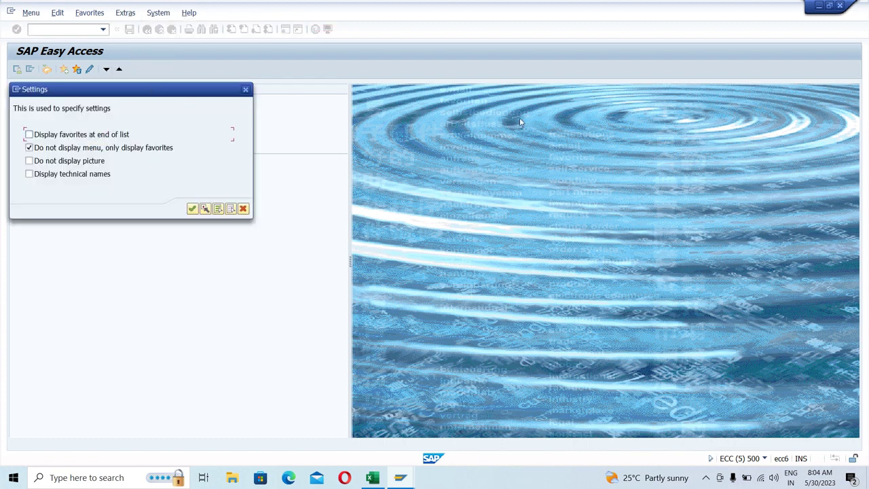
pyautogui.moveTo(182, 93); pyautogui.dragTo(462, 119)
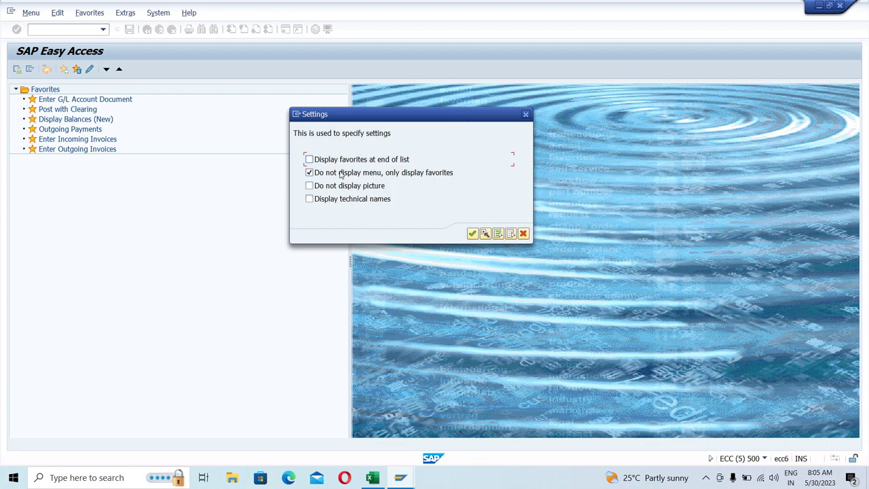
pyautogui.click(472, 234)
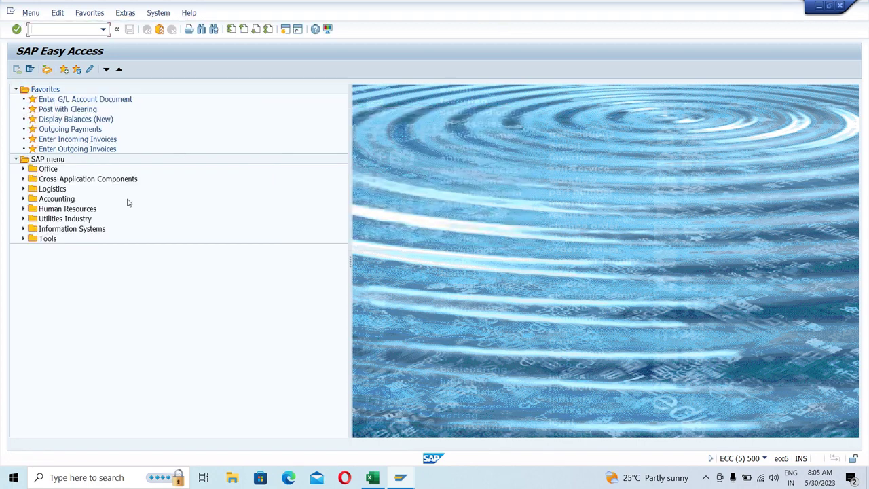
# Step: Select Do not display picture in the SAP Easy Access settings and move the dialog clear of the picture area
pyautogui.click(158, 14)
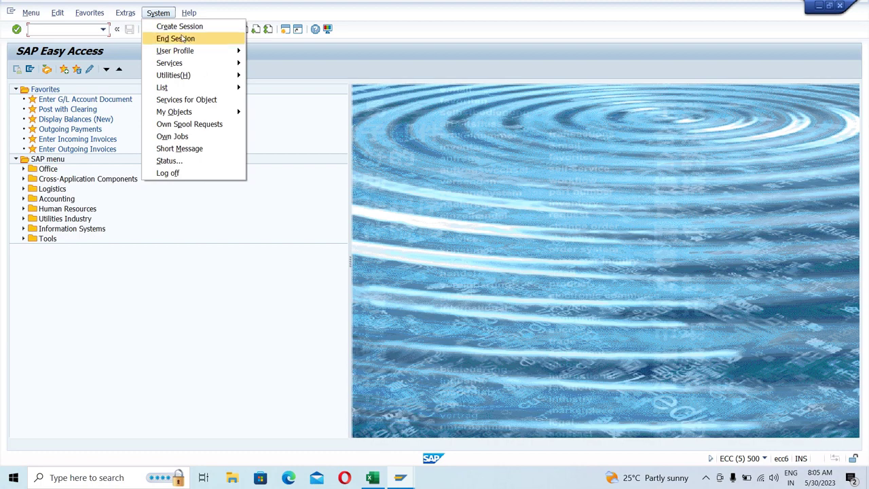
pyautogui.moveTo(122, 17)
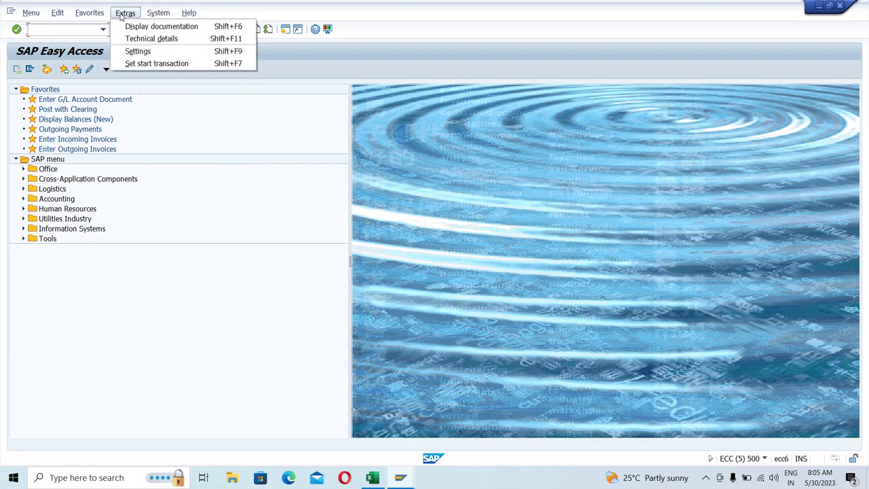
pyautogui.click(136, 51)
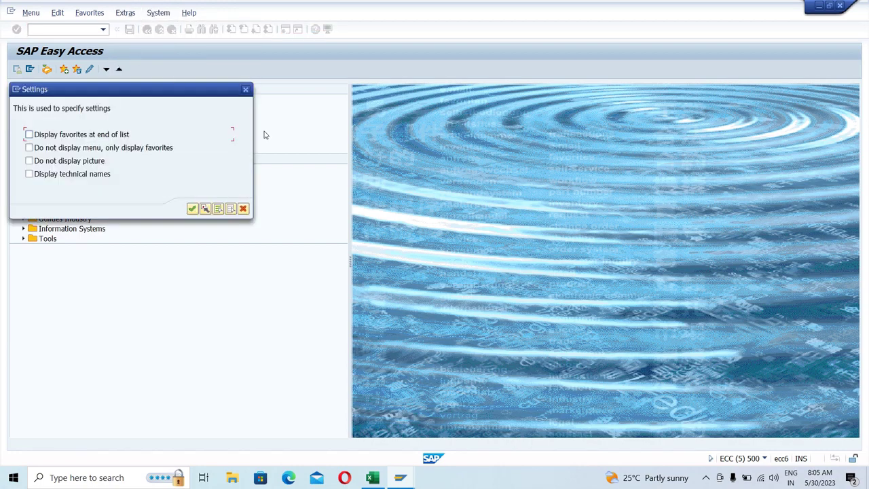
pyautogui.moveTo(146, 92); pyautogui.dragTo(411, 84)
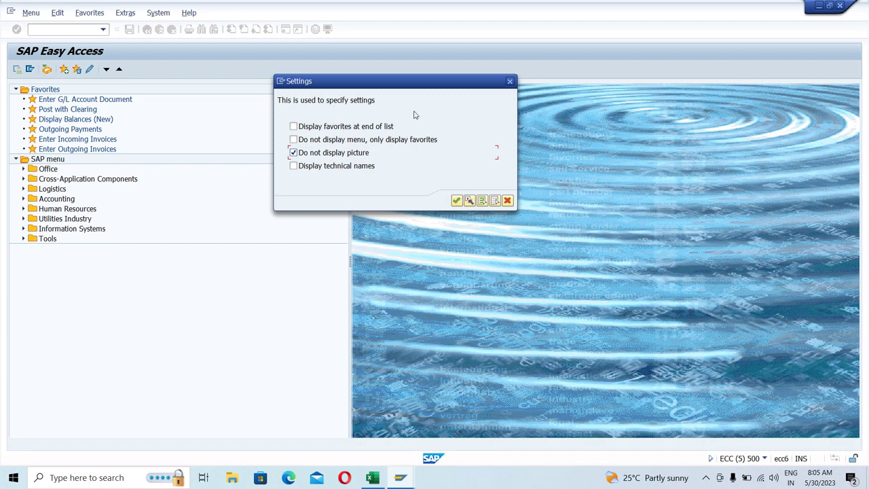
pyautogui.moveTo(405, 86); pyautogui.dragTo(282, 93)
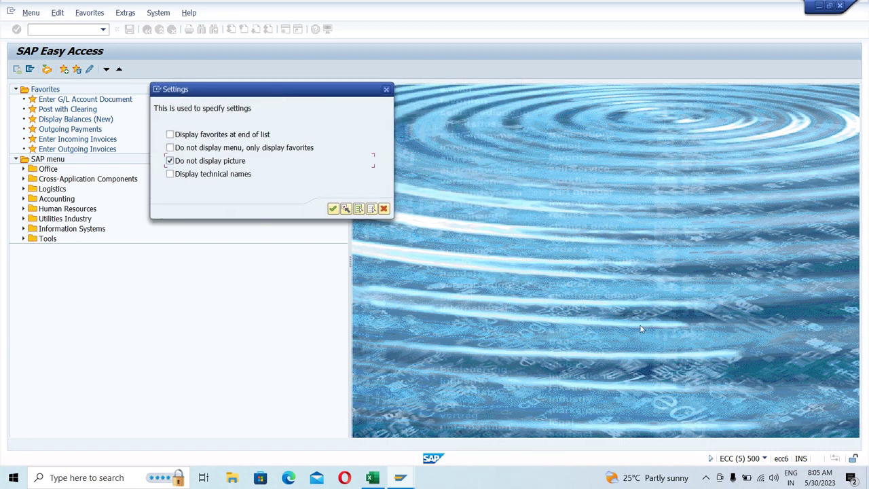
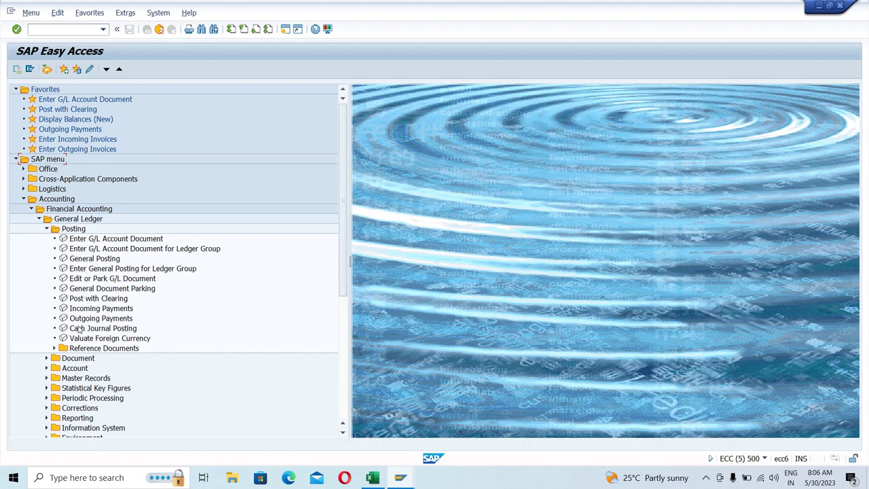
# Step: Enable Display technical names in the SAP Easy Access settings
pyautogui.click(123, 14)
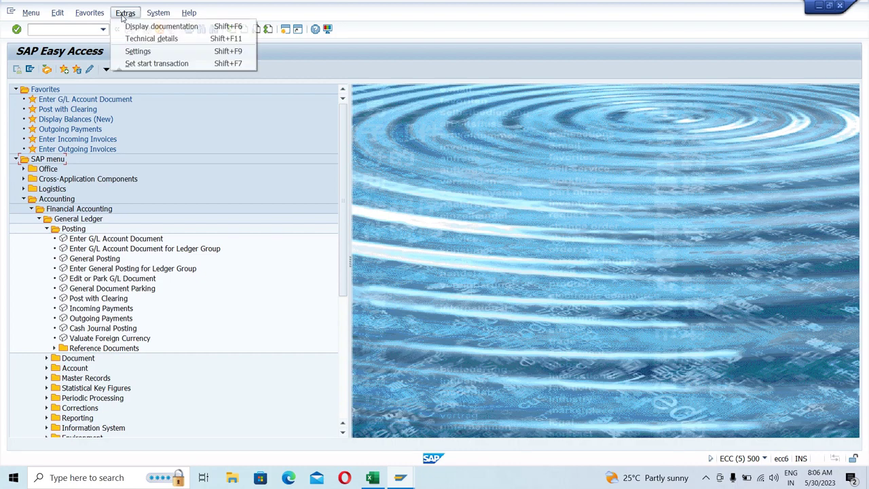
pyautogui.click(139, 51)
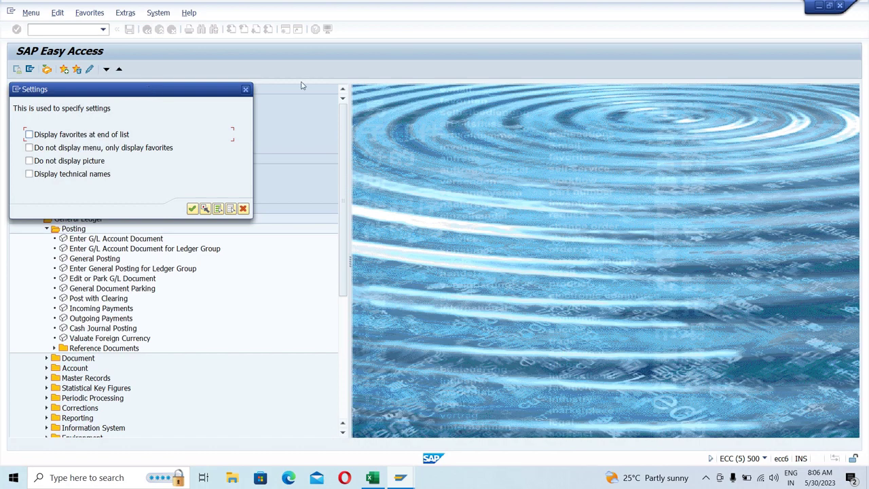
pyautogui.moveTo(162, 92); pyautogui.dragTo(498, 97)
pyautogui.click(420, 179)
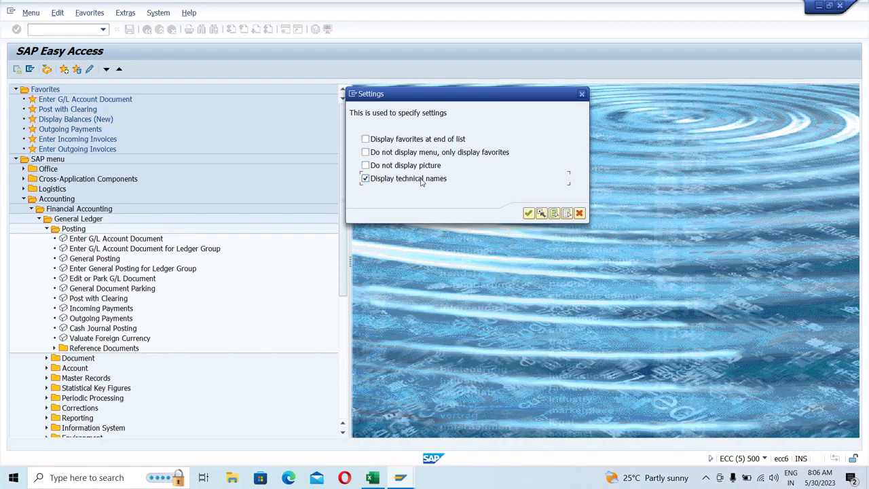
pyautogui.click(529, 215)
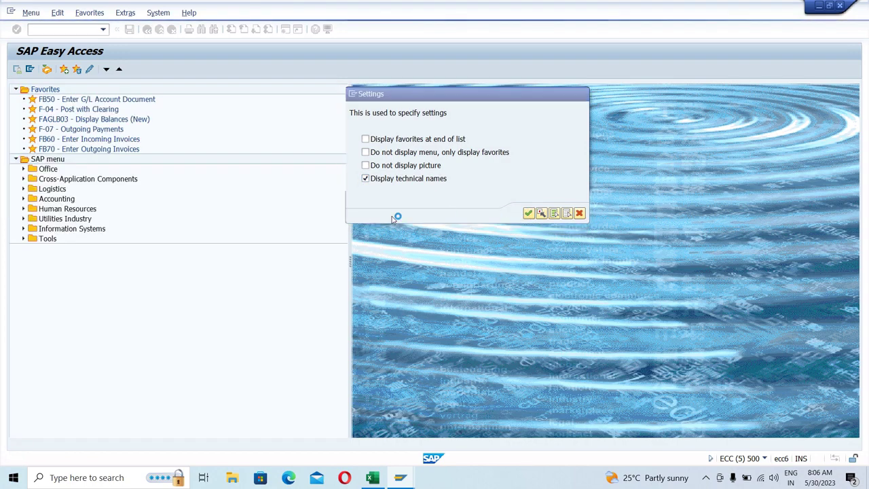
# Step: Expand Accounting, Financial Accounting, General Ledger and Posting in the SAP menu to view the transaction codes
pyautogui.click(23, 199)
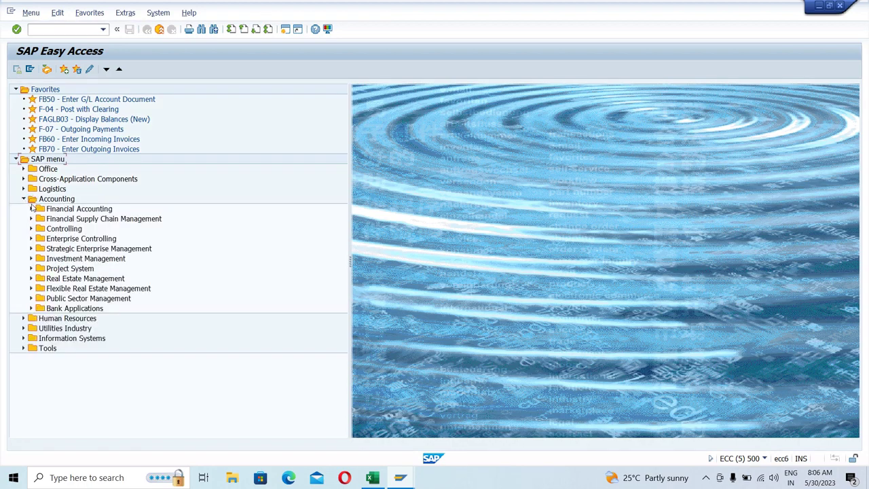
pyautogui.click(30, 208)
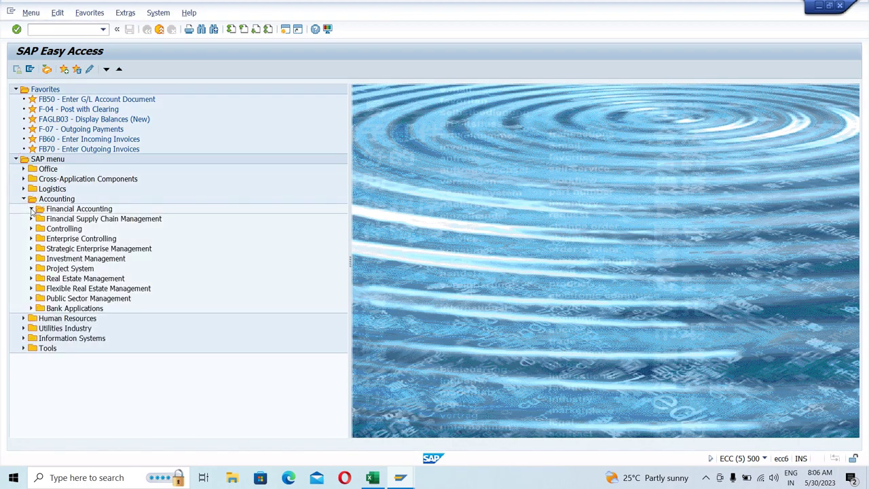
pyautogui.click(39, 219)
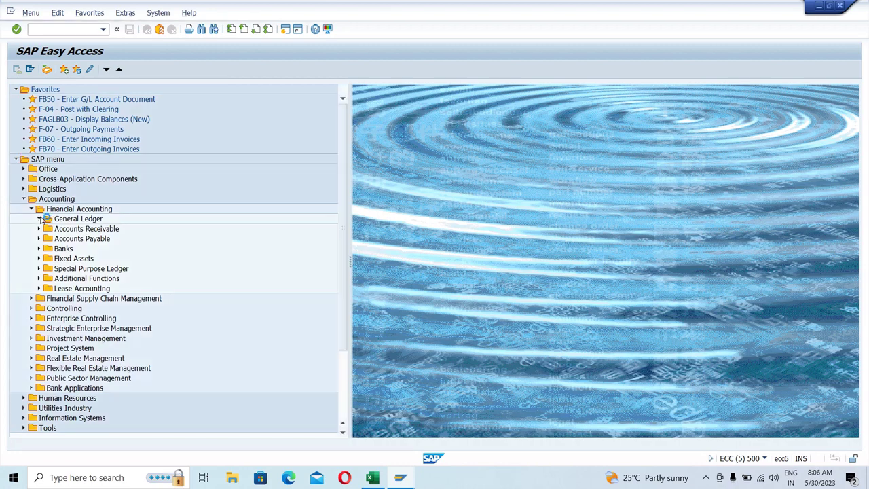
pyautogui.click(47, 229)
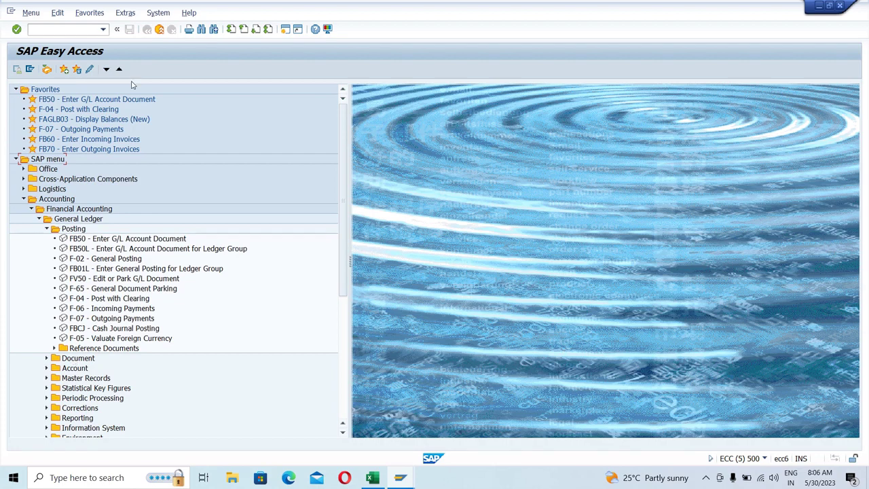
# Step: Review the display options in the SAP Easy Access settings and close the dialog without changing anything
pyautogui.click(126, 12)
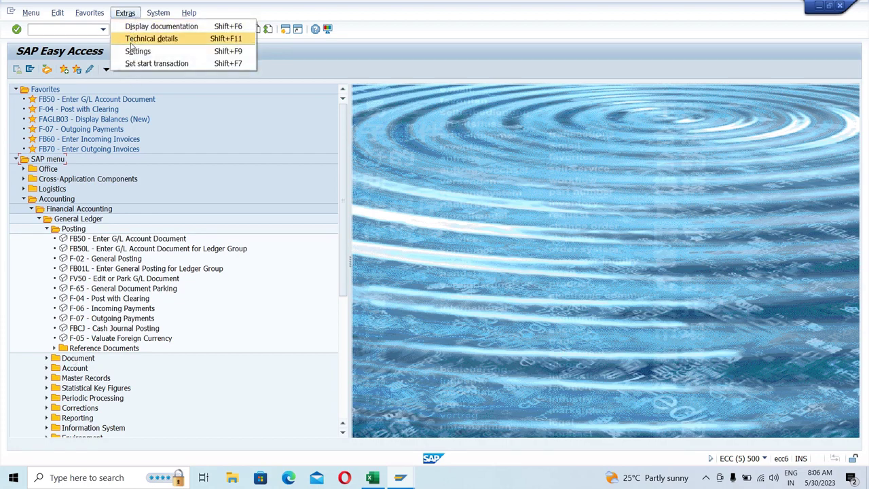
pyautogui.click(132, 51)
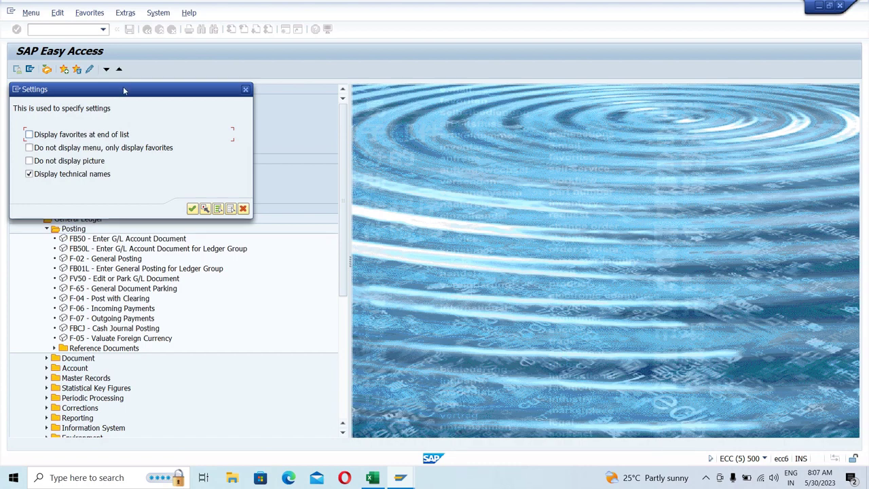
pyautogui.moveTo(125, 90); pyautogui.dragTo(428, 92)
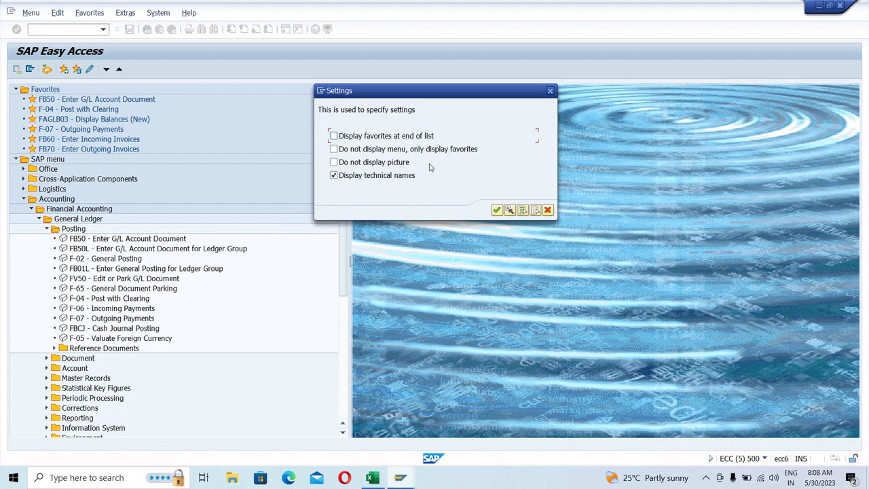
pyautogui.click(550, 90)
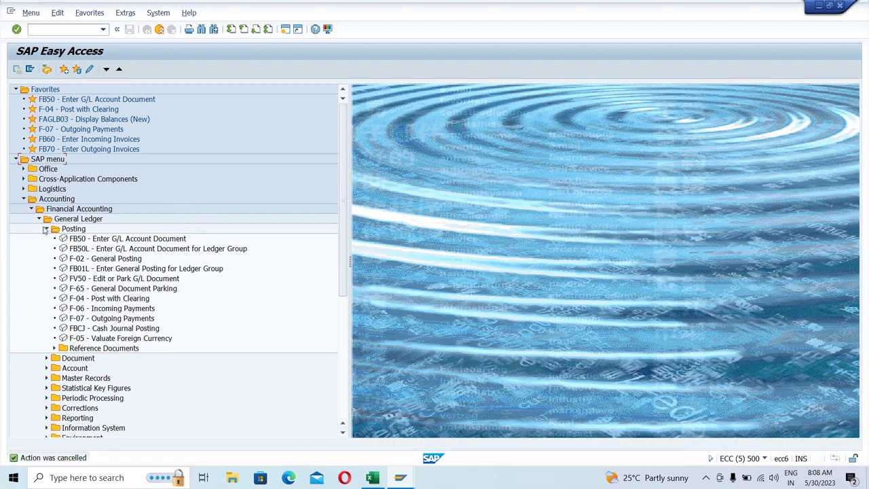
# Step: Collapse the Posting, General Ledger and Financial Accounting folders, and fold and unfold the SAP menu
pyautogui.click(46, 229)
pyautogui.click(38, 220)
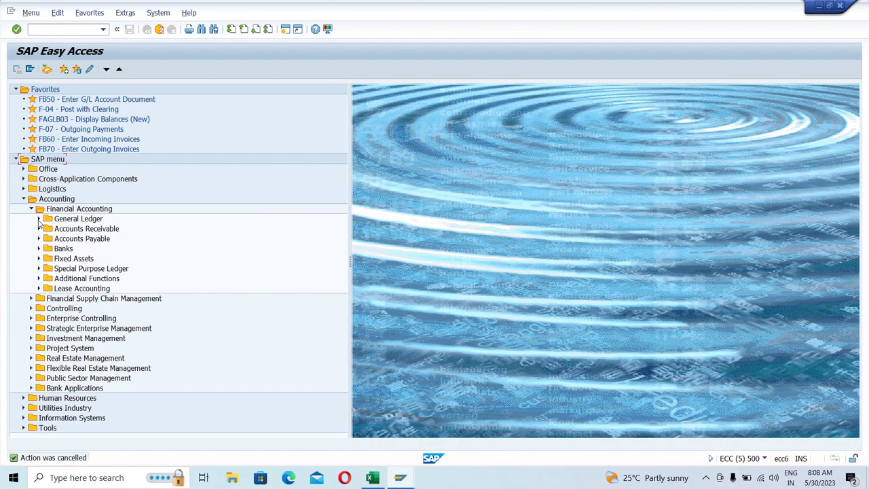
pyautogui.click(31, 210)
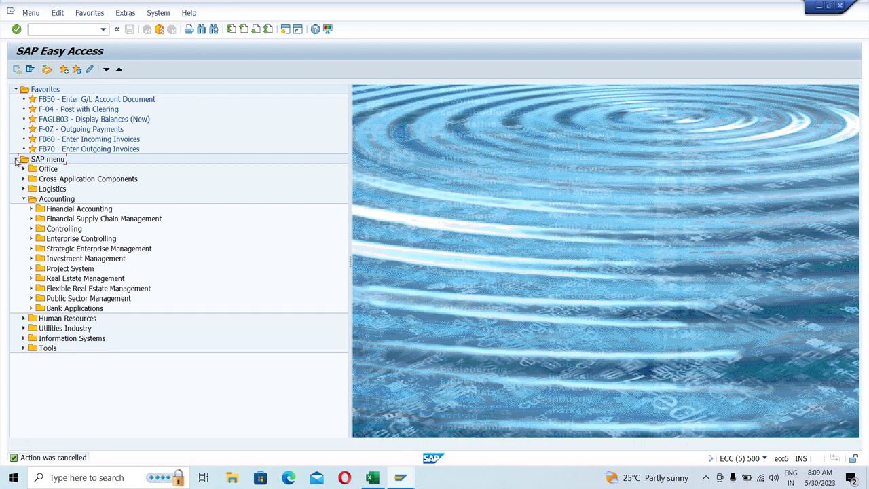
pyautogui.click(15, 159)
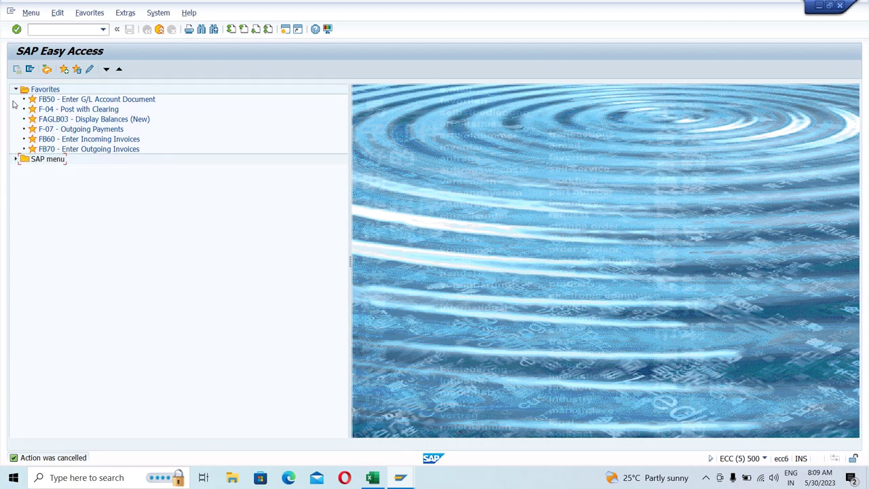
pyautogui.click(15, 158)
# Step: Run transaction SPRO and open the SAP Reference IMG
pyautogui.click(55, 30)
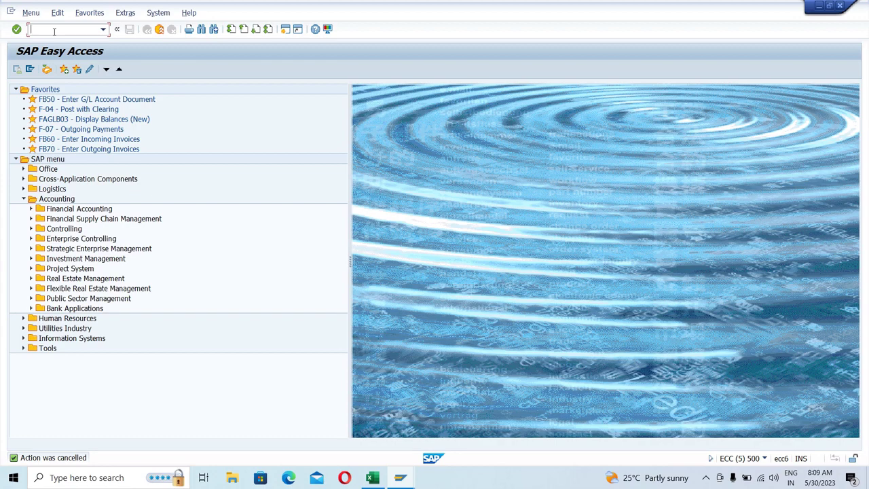
pyautogui.write('SPRO')
pyautogui.press('Return')
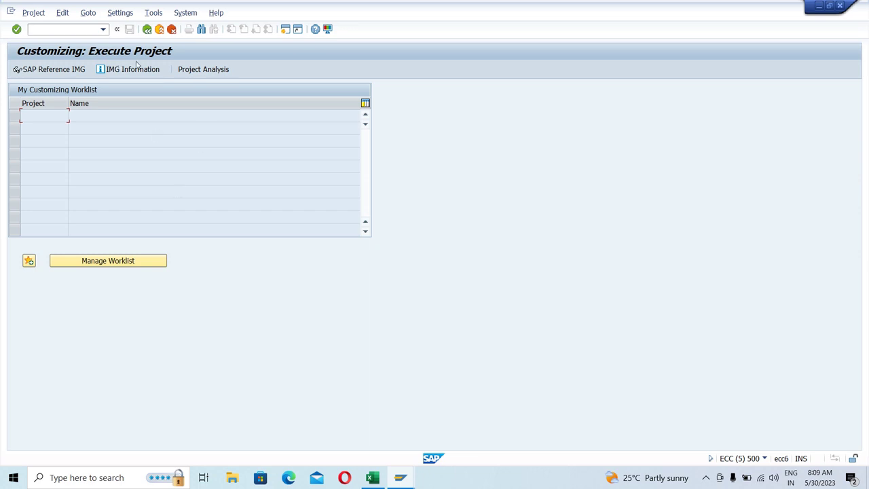
pyautogui.click(59, 69)
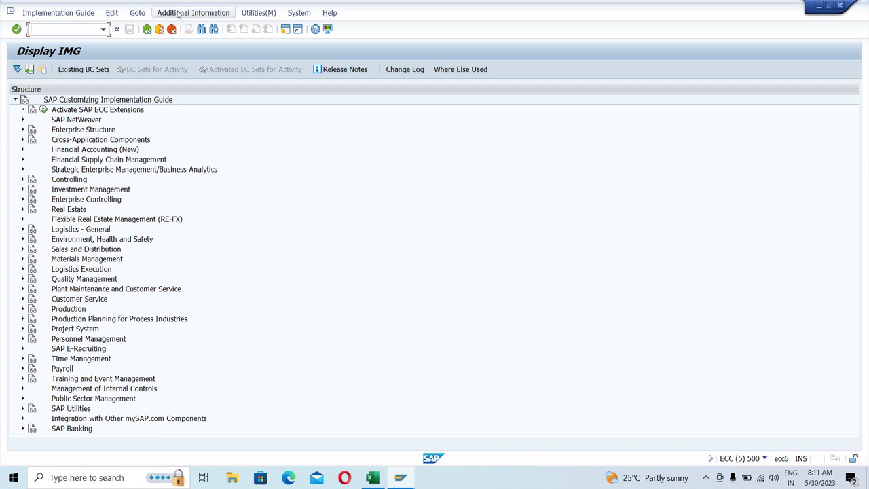
# Step: Expand Enterprise Structure and Definition in the IMG, view the Financial Accounting definition activities and collapse that node
pyautogui.click(23, 130)
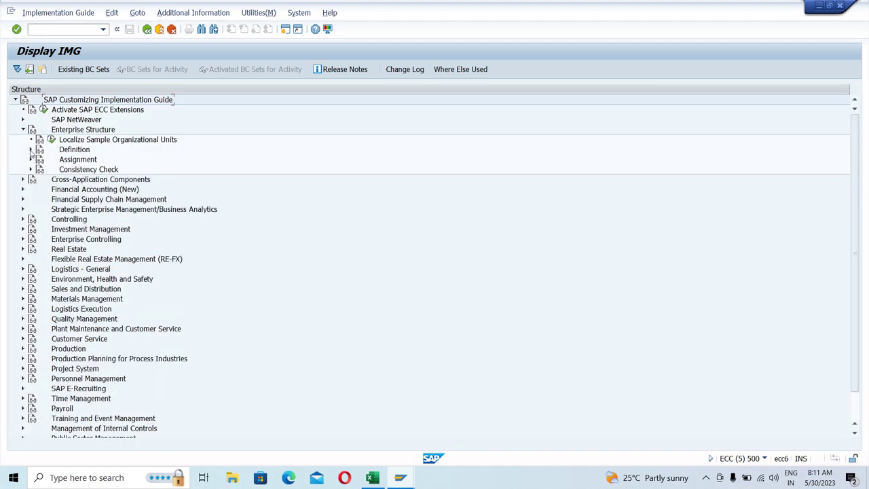
pyautogui.click(31, 149)
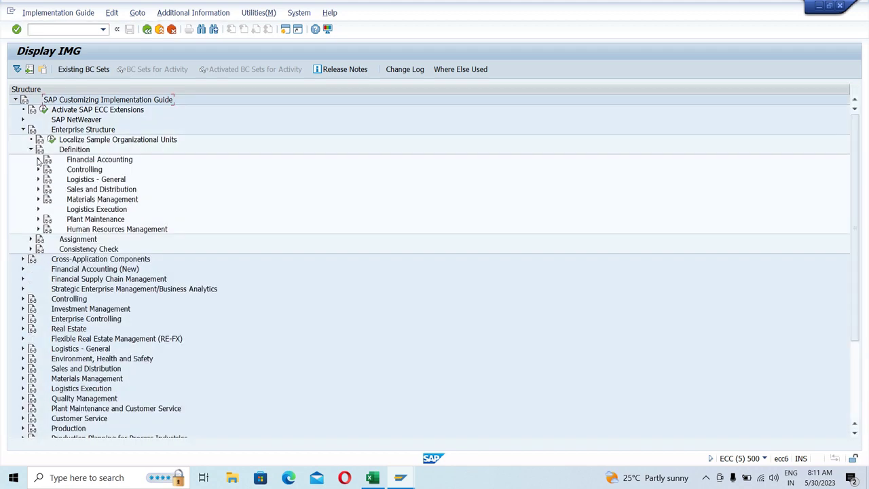
pyautogui.click(38, 160)
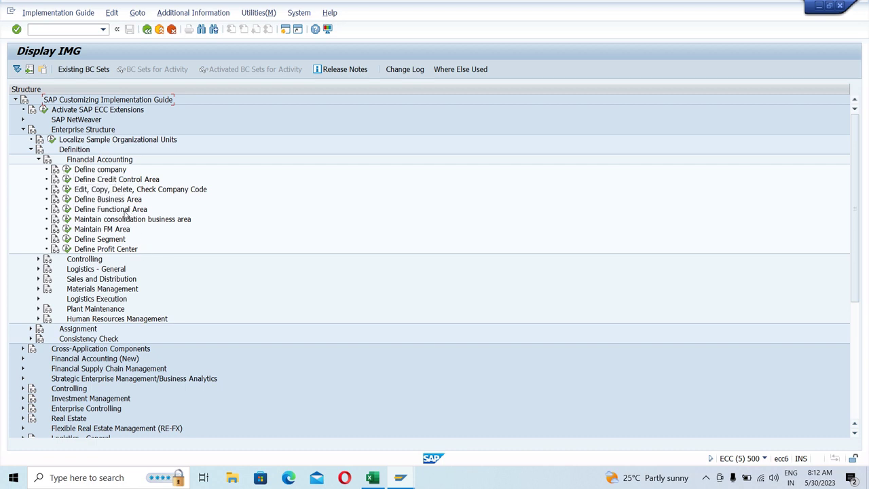
pyautogui.click(39, 160)
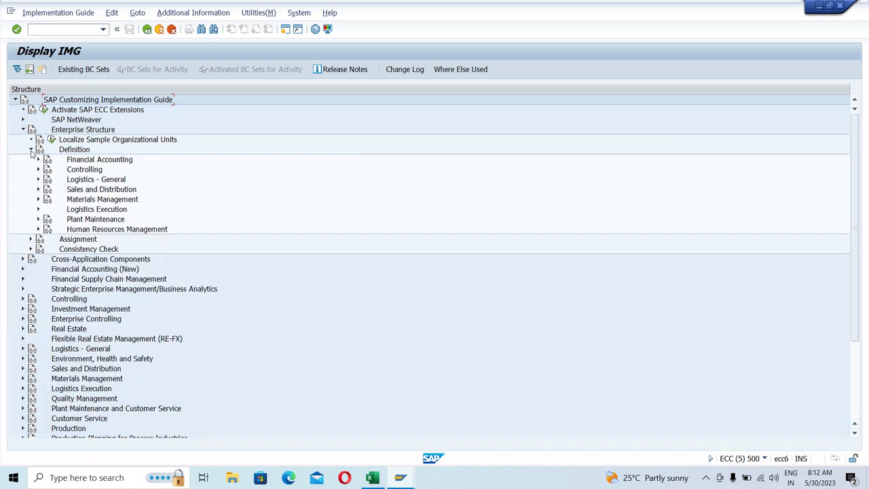
# Step: View the Financial Accounting activities under Assignment in the Enterprise Structure and collapse the Definition node
pyautogui.click(30, 239)
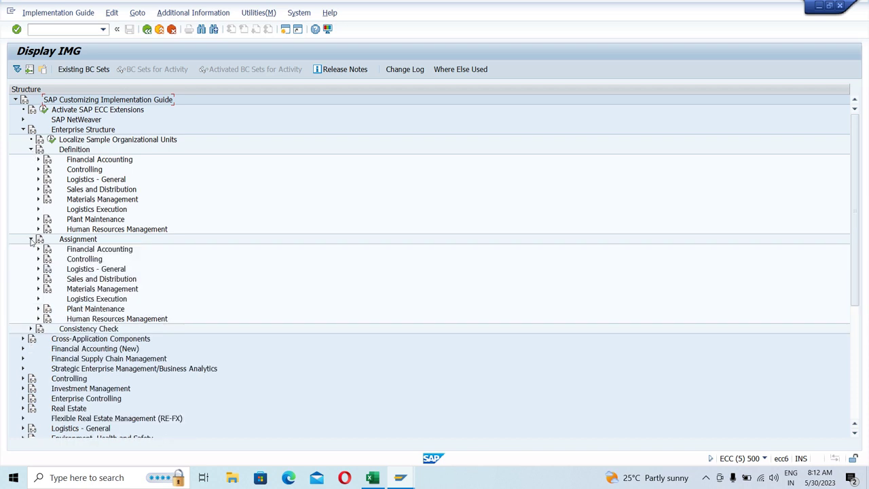
pyautogui.click(38, 249)
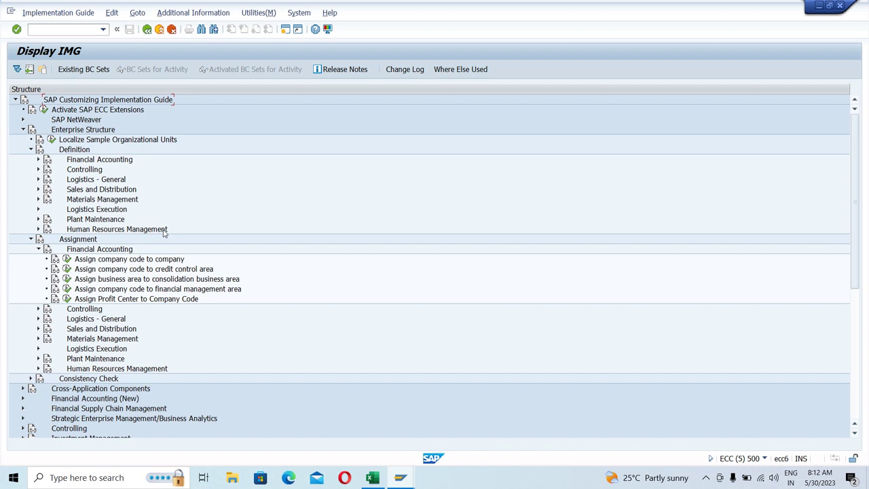
pyautogui.click(30, 149)
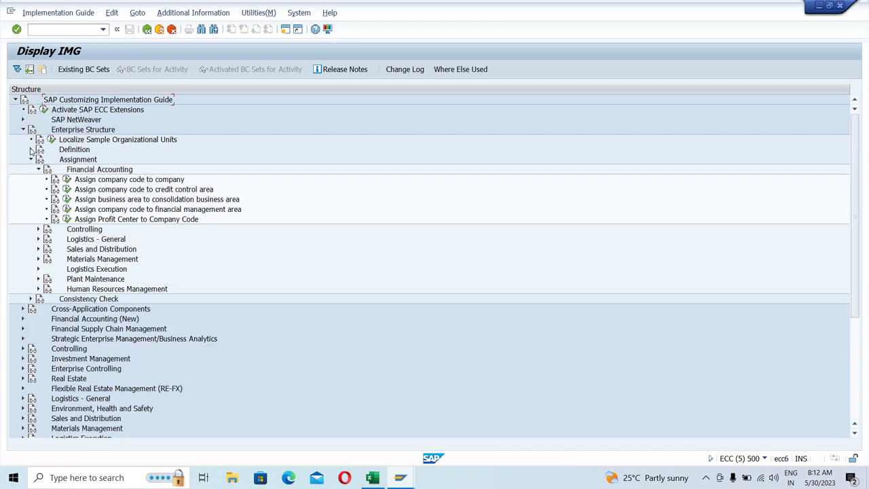
# Step: Expand Definition under Enterprise Structure and open its Financial Accounting activities
pyautogui.click(30, 149)
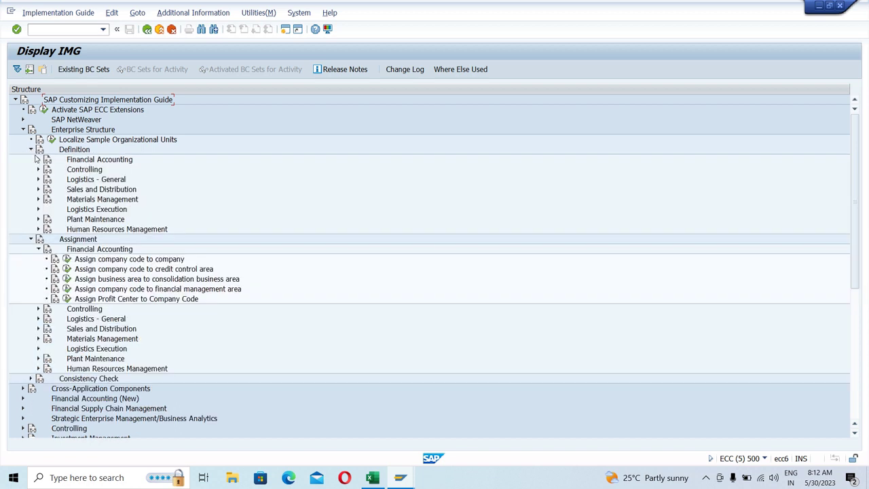
pyautogui.click(38, 159)
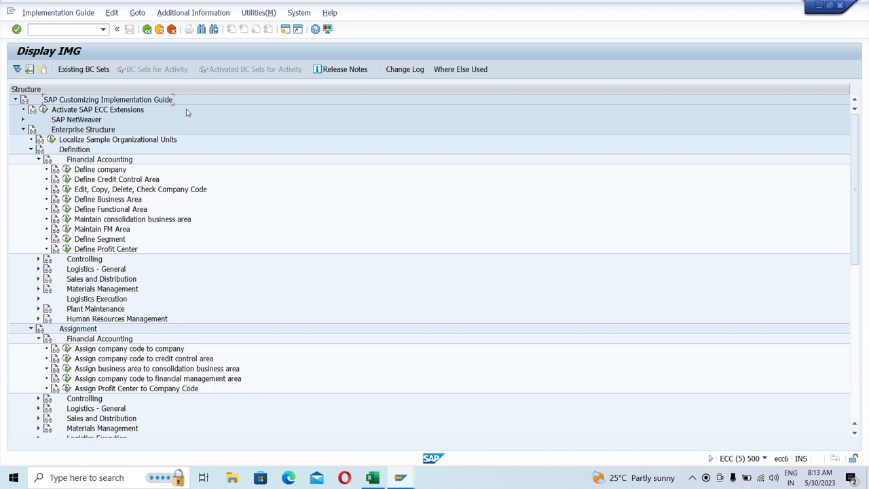
# Step: Show the IMG Activity keys as additional information in the IMG, widening that column and narrowing the Structure column
pyautogui.click(176, 13)
pyautogui.moveTo(173, 29)
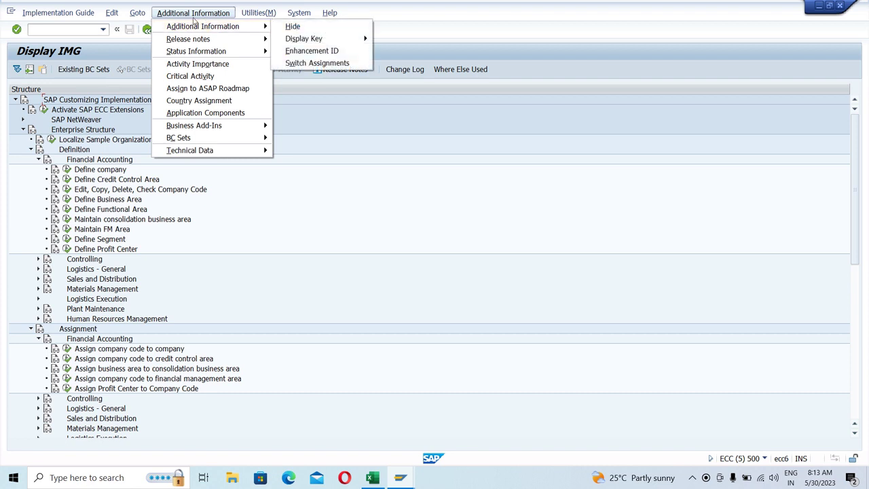
pyautogui.moveTo(201, 30)
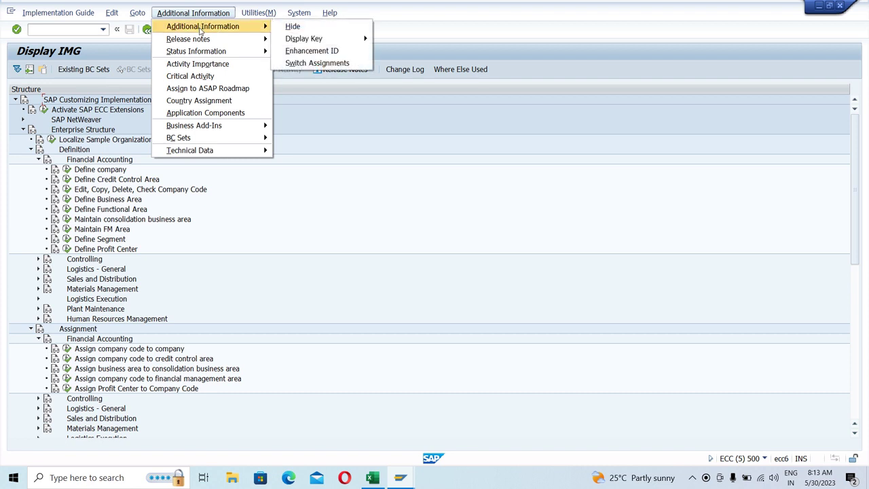
pyautogui.moveTo(292, 39)
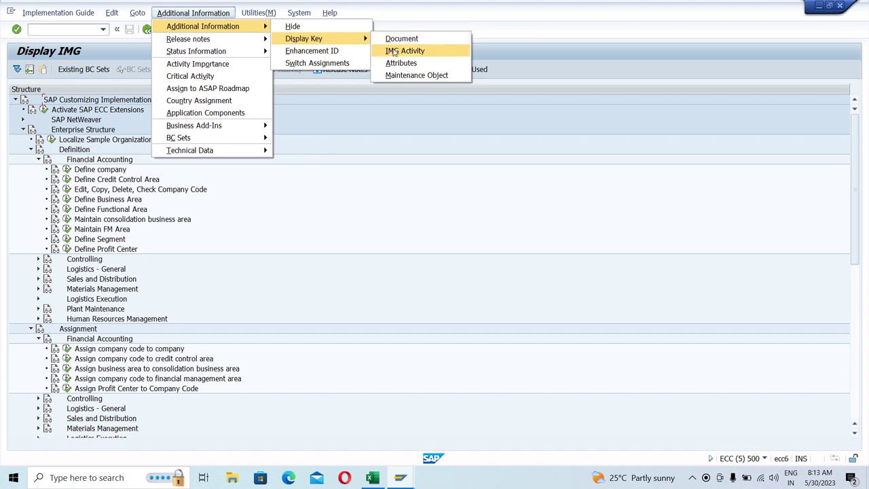
pyautogui.click(443, 53)
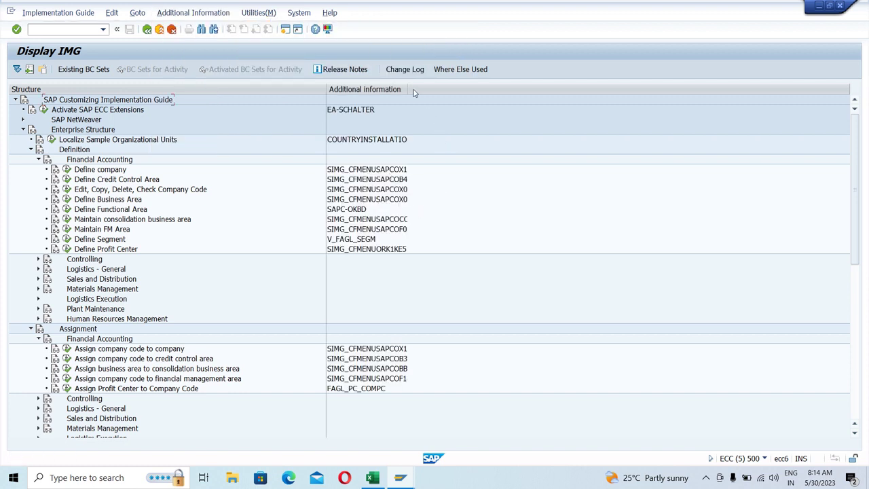
pyautogui.moveTo(407, 89); pyautogui.dragTo(451, 88)
pyautogui.moveTo(262, 91); pyautogui.dragTo(251, 91)
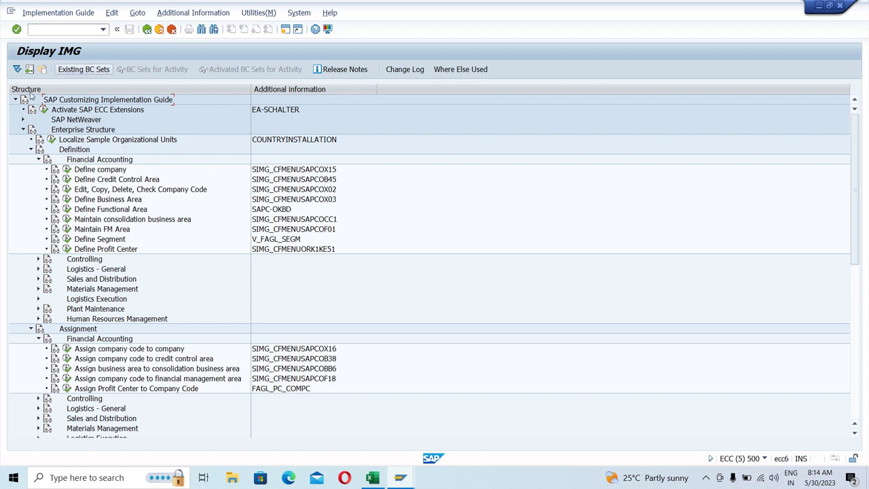
# Step: Execute the Define company activity, view its blank new-entry form, cancel it and return to the IMG
pyautogui.click(67, 169)
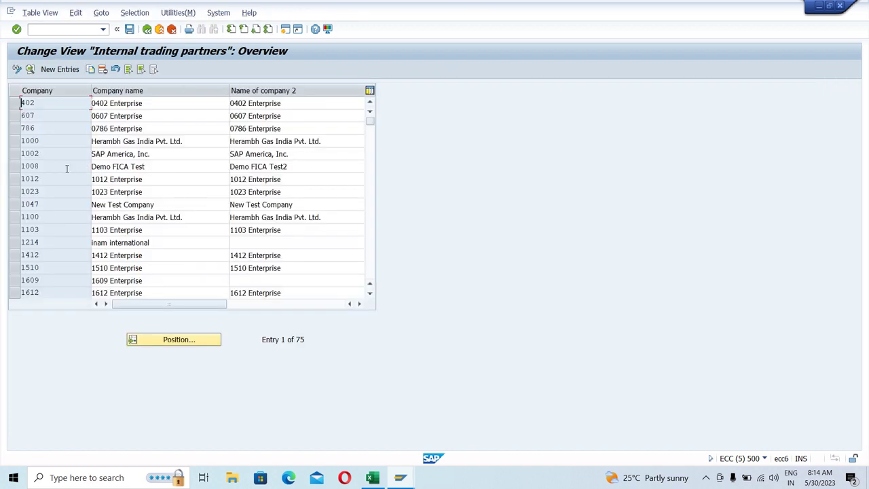
pyautogui.click(57, 69)
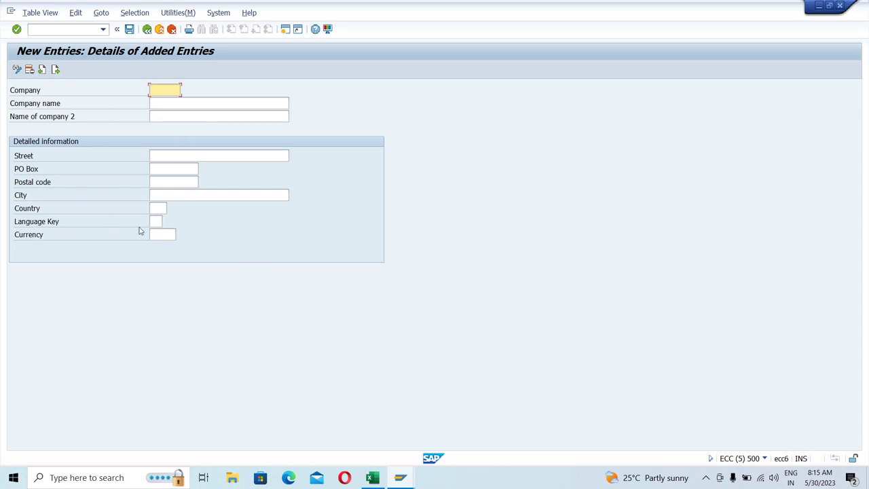
pyautogui.click(147, 29)
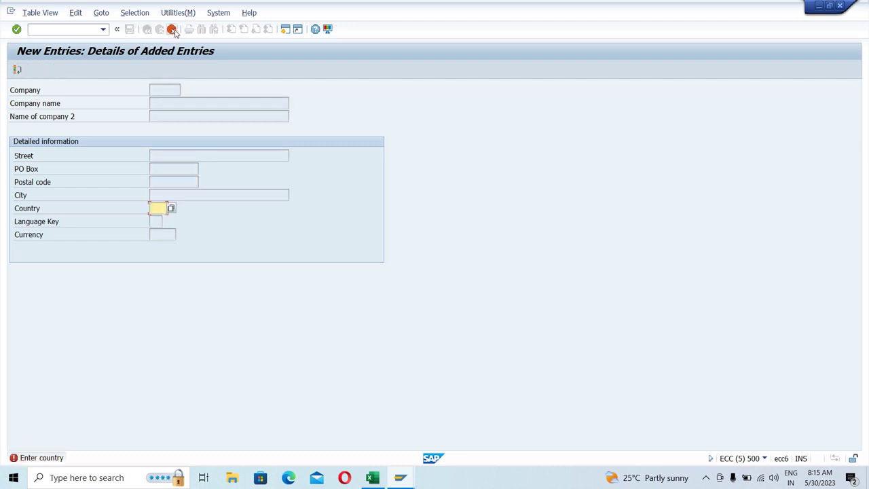
pyautogui.click(171, 29)
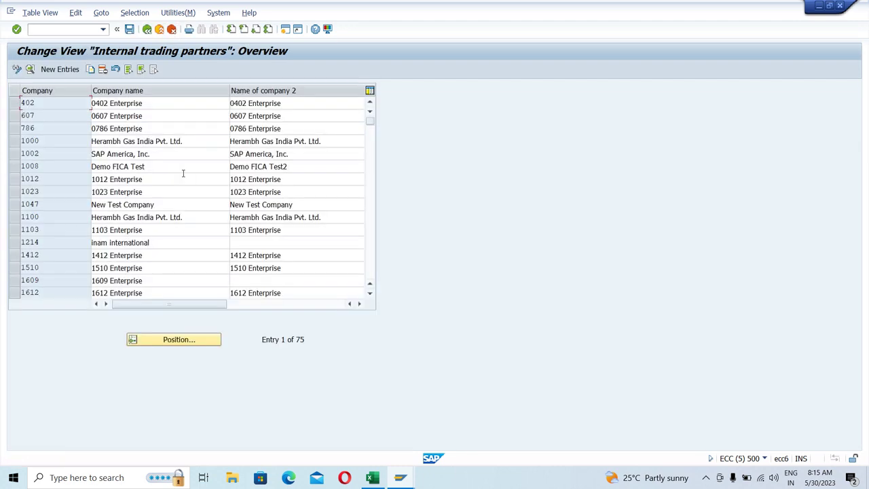
pyautogui.click(150, 32)
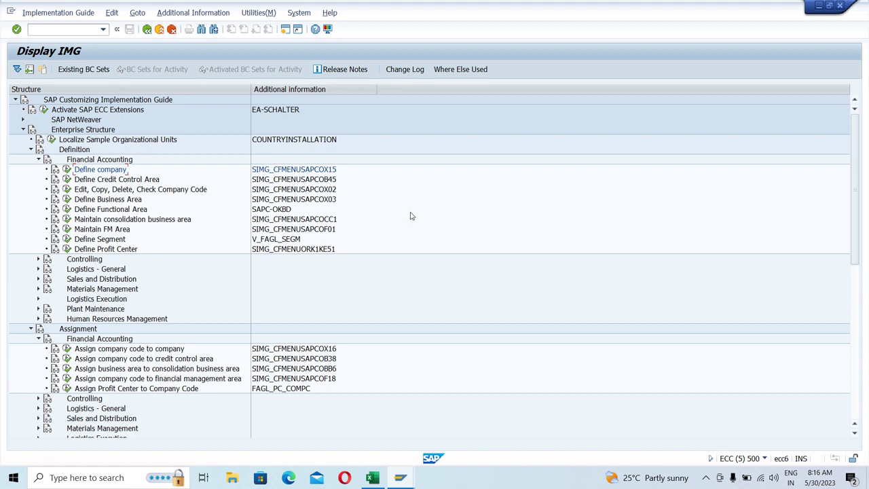
# Step: Run transaction OX15 in the SAP Easy Access session, start a new company entry there and switch back to the IMG session
pyautogui.hotkey('alt', 'Tab')
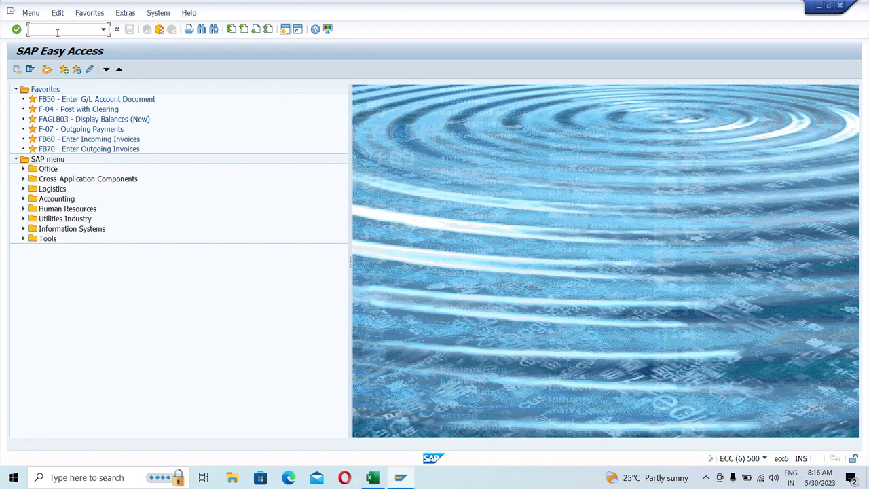
pyautogui.write('OX15')
pyautogui.press('Return')
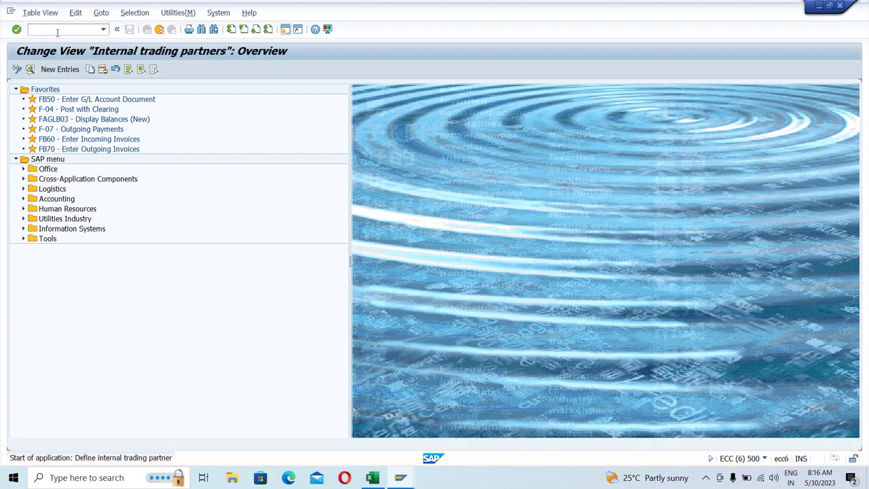
pyautogui.click(58, 69)
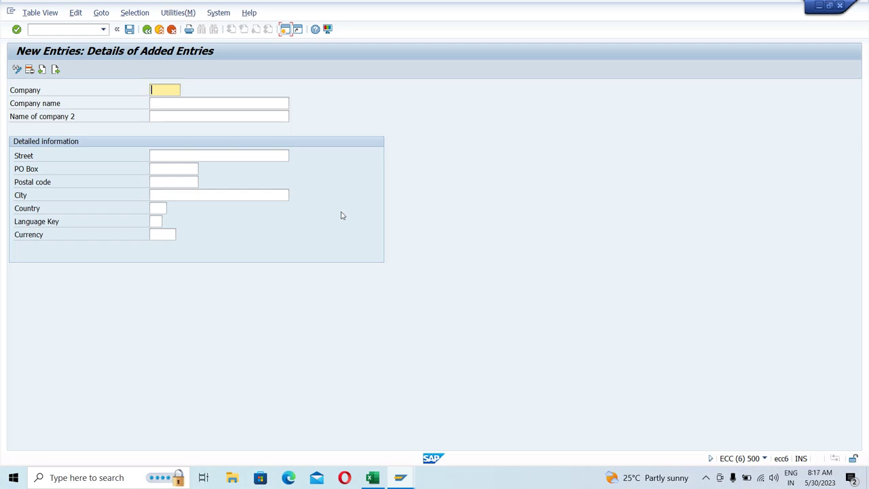
pyautogui.hotkey('alt', 'Tab')
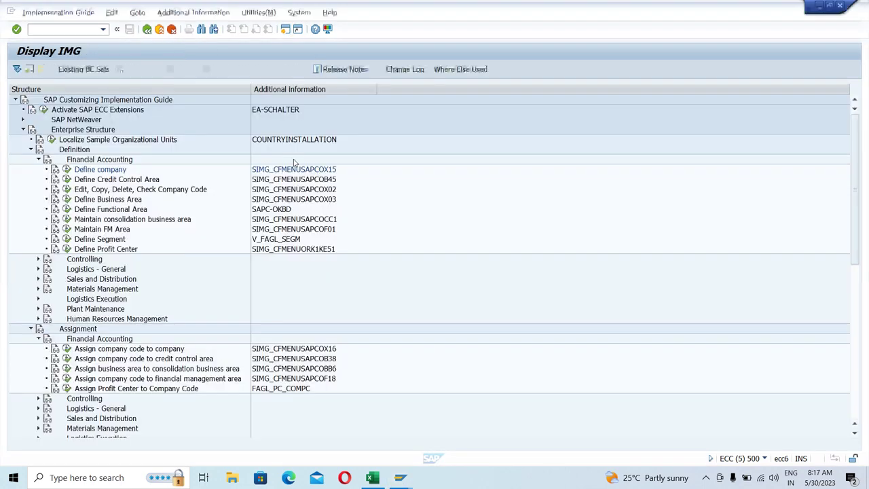